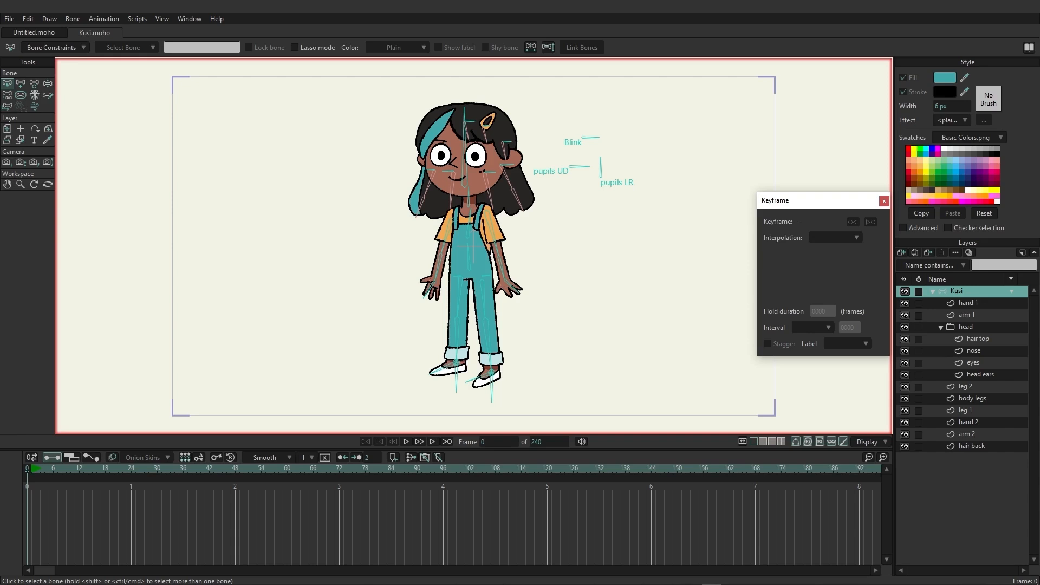
Delete the existing upper arm, forearm and hand bones from the character's front arm.
{"action": "scroll", "coordinate": [530, 255], "scroll_direction": "up", "scroll_amount": 5}
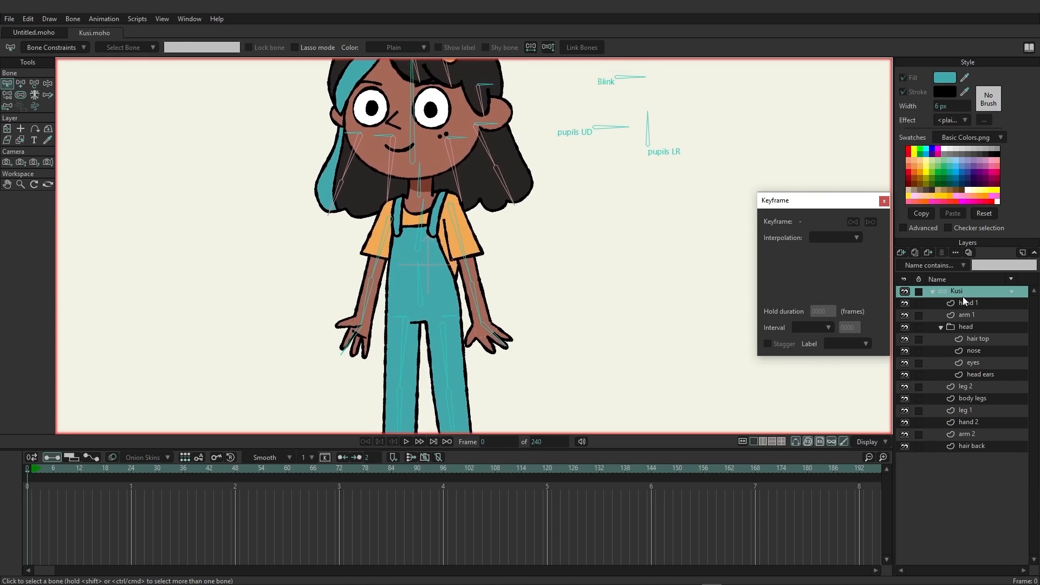
{"action": "left_click", "coordinate": [456, 224]}
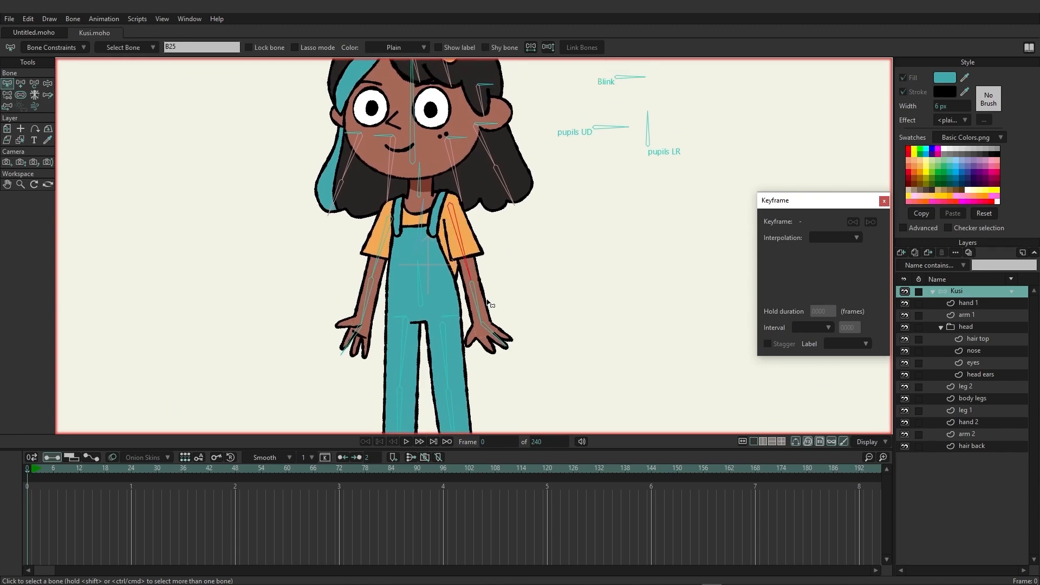
{"action": "left_click", "coordinate": [492, 330], "text": "shift"}
{"action": "key", "text": "Delete"}
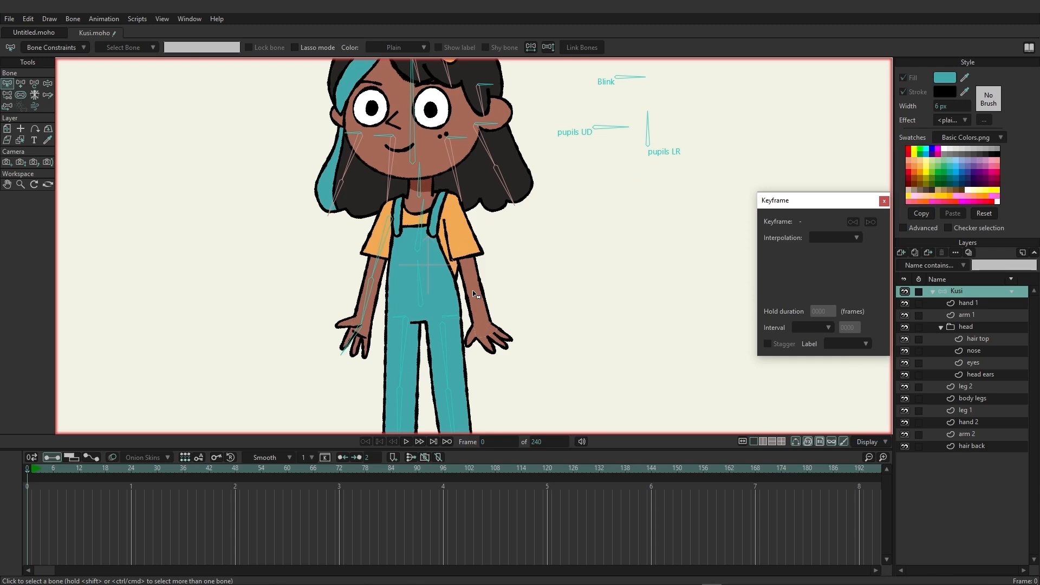
Transfer all the hand 1 artwork into the arm 1 layer and delete the emptied hand 1 layer.
{"action": "left_click", "coordinate": [974, 303]}
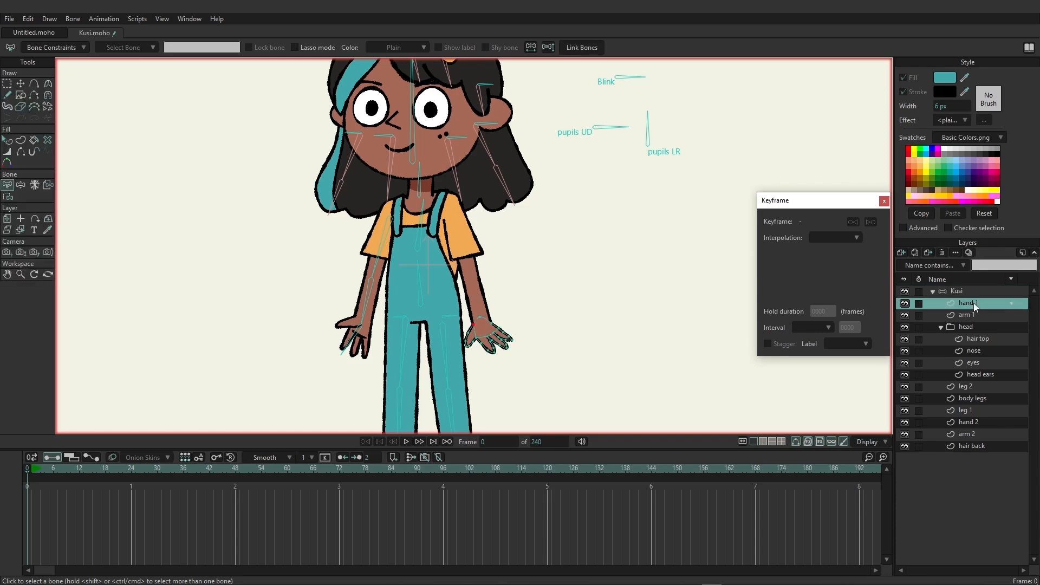
{"action": "left_click", "coordinate": [21, 84]}
{"action": "key", "text": "ctrl+a"}
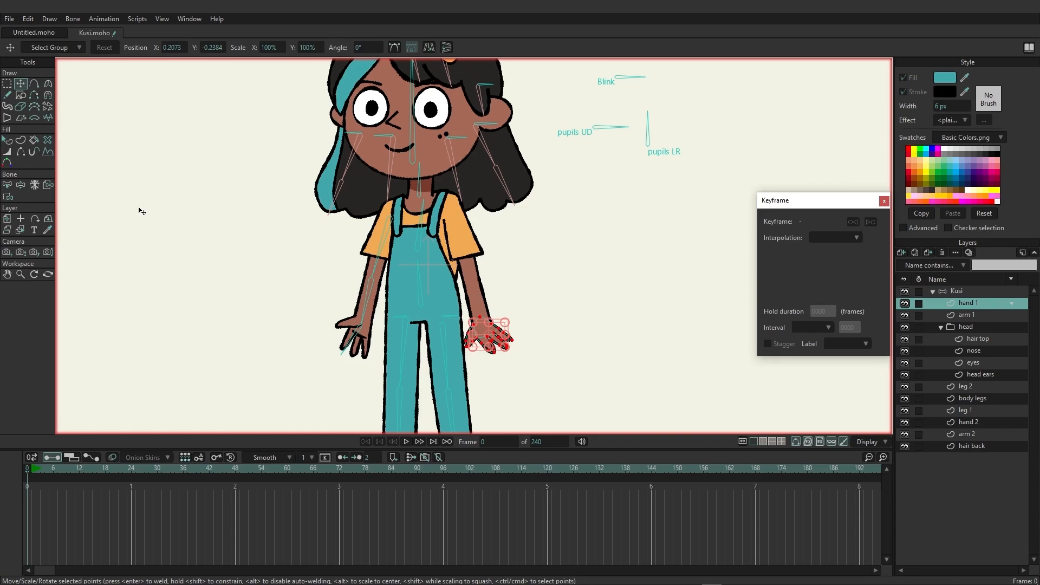
{"action": "key", "text": "Delete"}
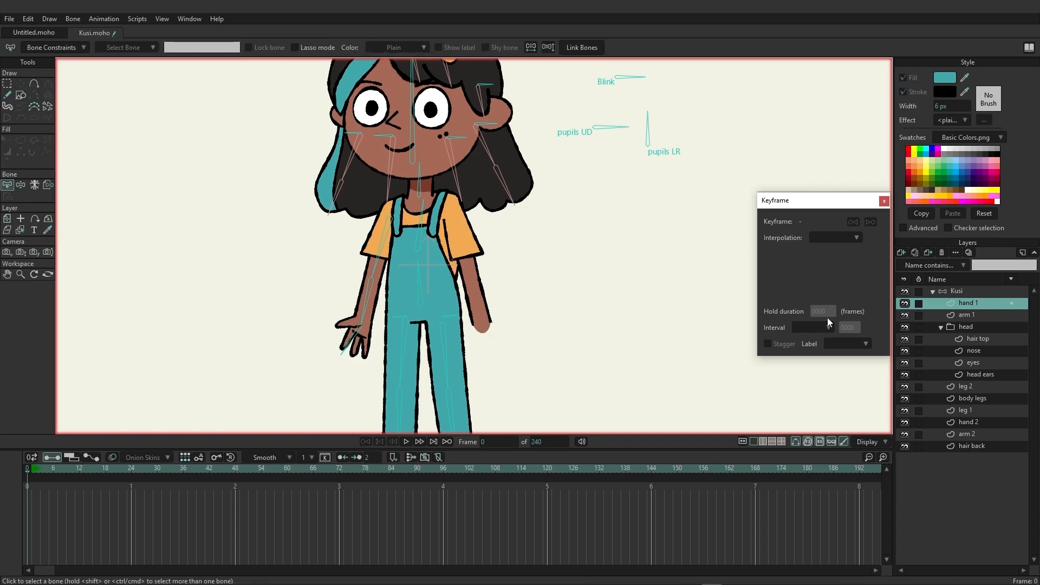
{"action": "left_click", "coordinate": [974, 316]}
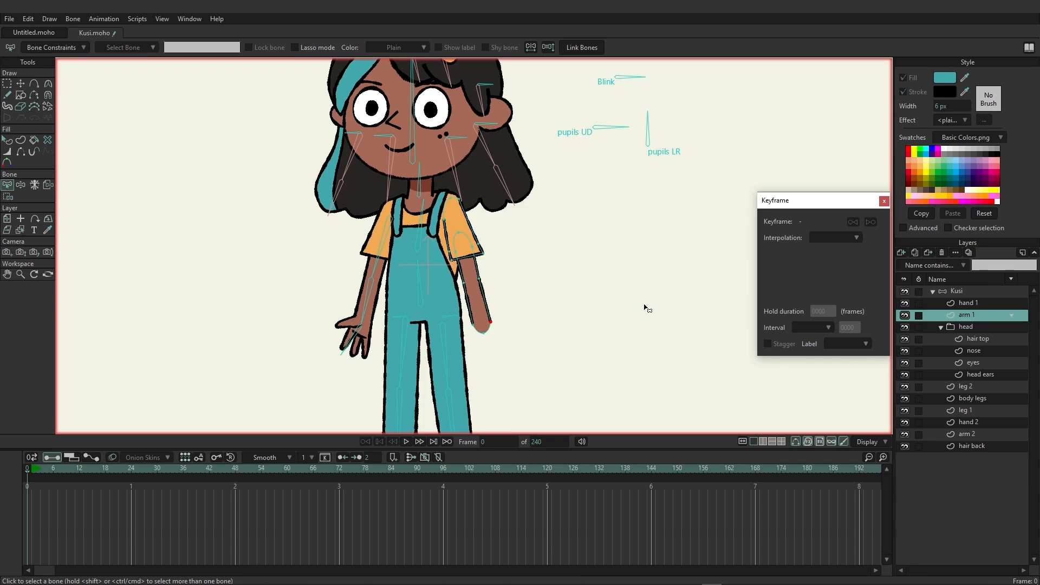
{"action": "key", "text": "ctrl+z"}
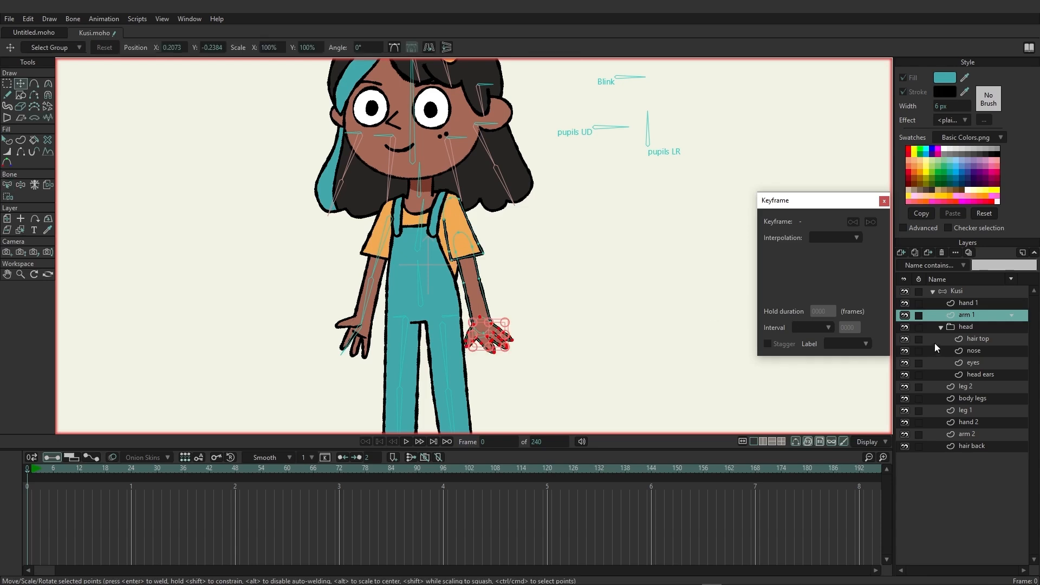
{"action": "left_click", "coordinate": [967, 303]}
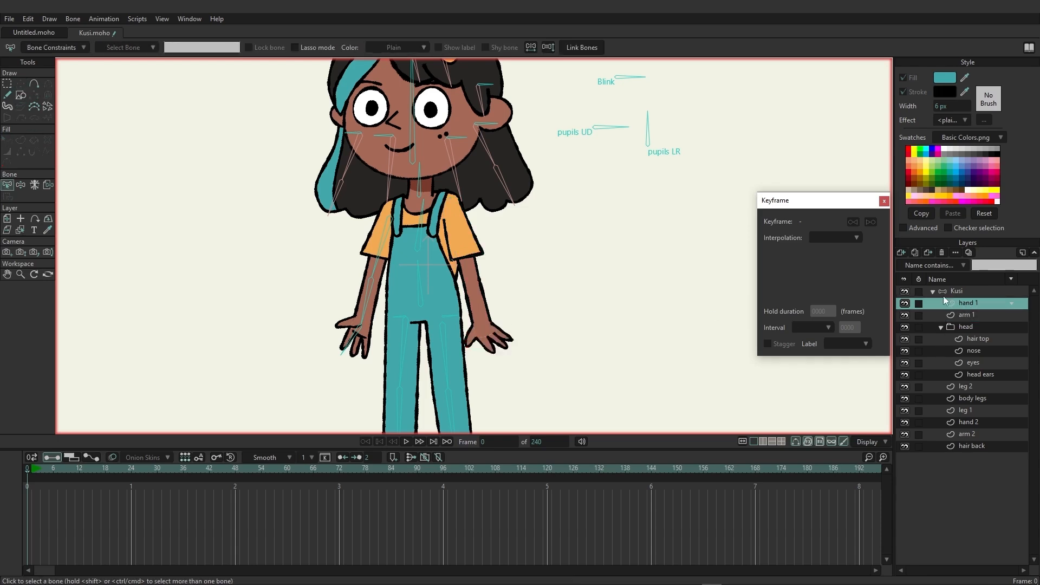
{"action": "left_click", "coordinate": [942, 252]}
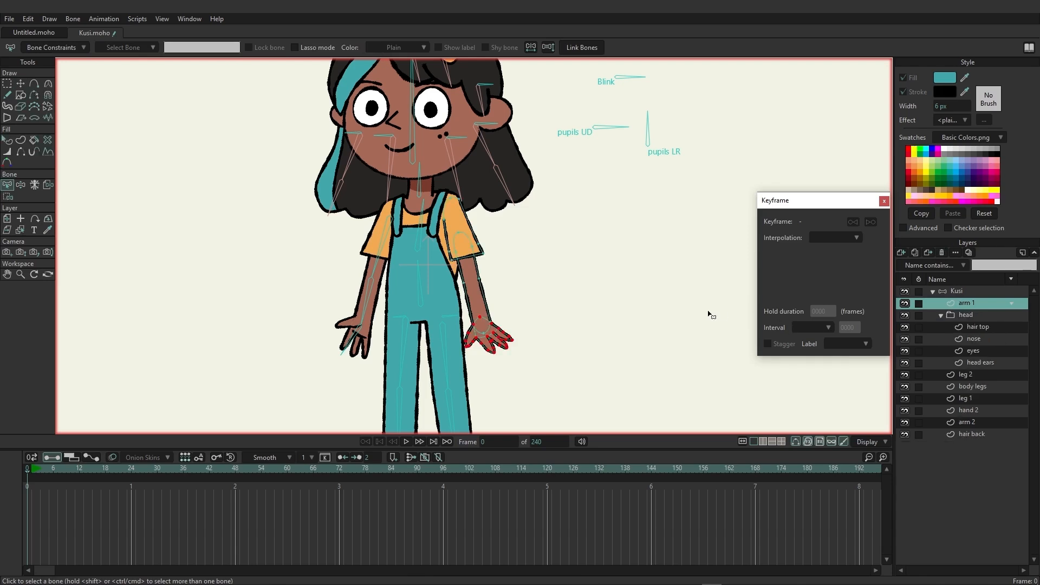
Rename the arm 1 layer as "f arm straight".
{"action": "double_click", "coordinate": [973, 302]}
{"action": "type", "text": "f arm straight"}
{"action": "key", "text": "Return"}
Duplicate the f arm straight layer and name the copy "f arm bend".
{"action": "left_click", "coordinate": [914, 253]}
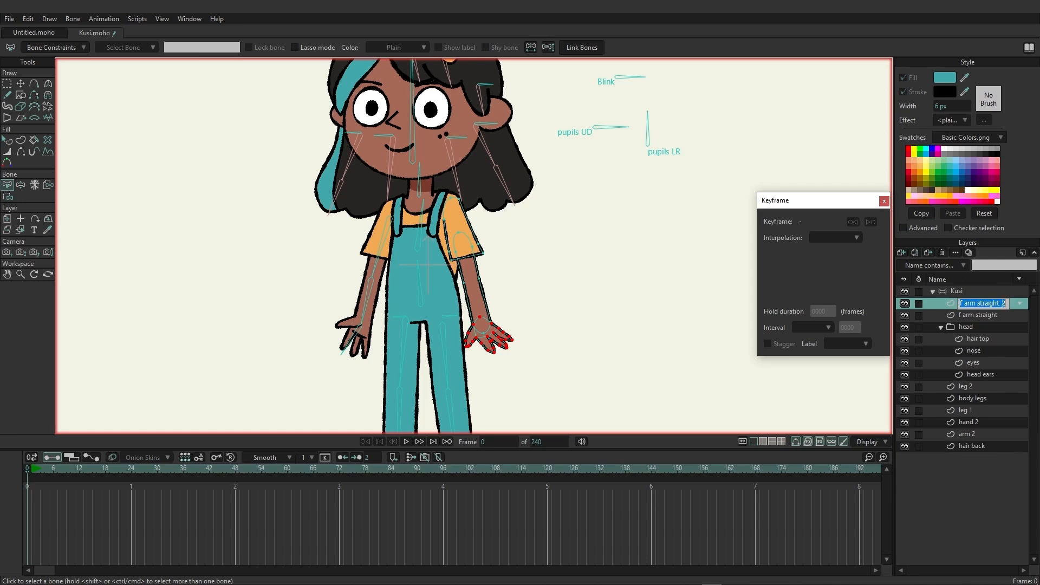
{"action": "left_click", "coordinate": [978, 303]}
{"action": "left_click_drag", "start_coordinate": [978, 304], "coordinate": [1010, 304]}
{"action": "type", "text": "bed"}
{"action": "type", "text": "nd"}
{"action": "key", "text": "Return"}
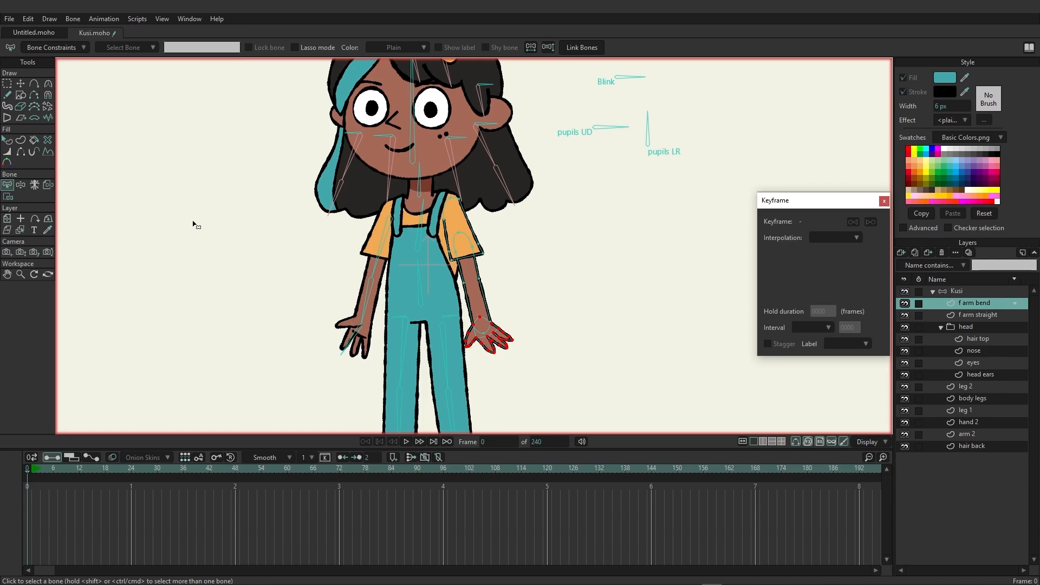
Rotate the forearm and hand points of f arm bend inward and place them across the torso from the elbow.
{"action": "left_click", "coordinate": [13, 85]}
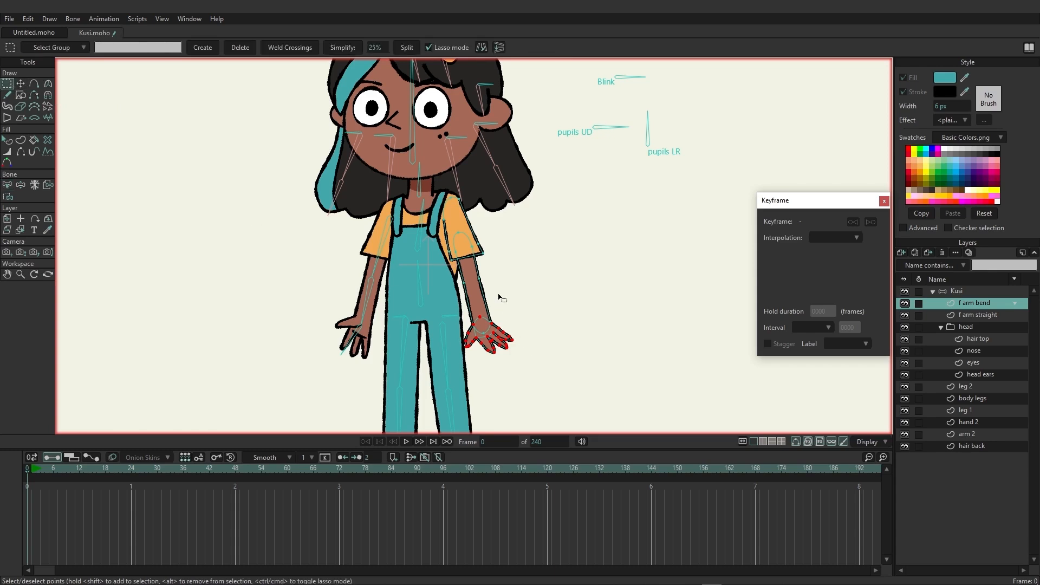
{"action": "mouse_move", "coordinate": [498, 293]}
{"action": "left_mouse_down"}
{"action": "mouse_move", "coordinate": [467, 273]}
{"action": "mouse_move", "coordinate": [452, 290]}
{"action": "mouse_move", "coordinate": [459, 331]}
{"action": "mouse_move", "coordinate": [497, 382]}
{"action": "mouse_move", "coordinate": [545, 326]}
{"action": "mouse_move", "coordinate": [497, 291]}
{"action": "left_mouse_up"}
{"action": "left_click", "coordinate": [21, 83]}
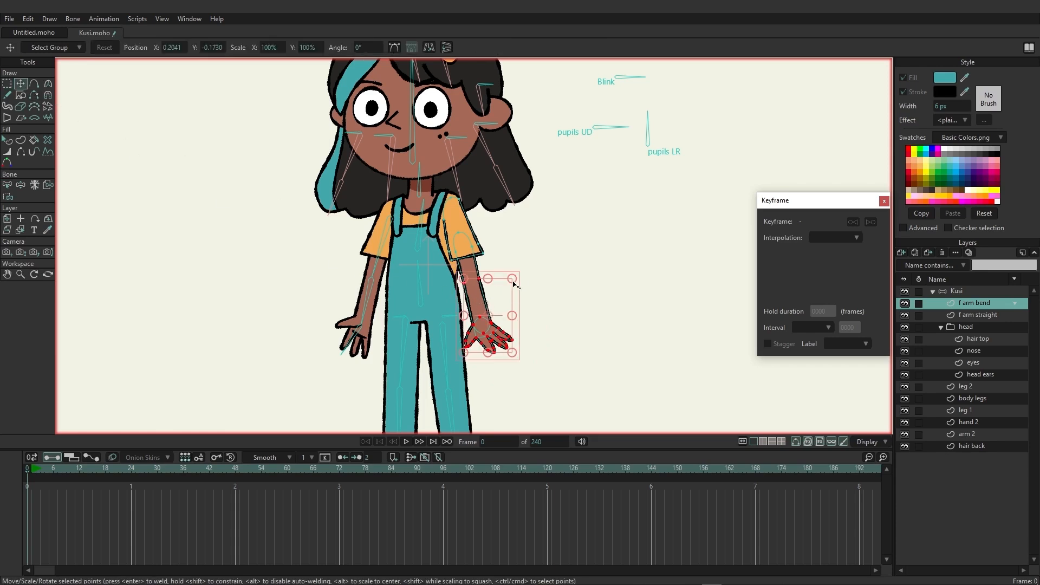
{"action": "left_click_drag", "start_coordinate": [517, 282], "coordinate": [536, 351]}
{"action": "left_click_drag", "start_coordinate": [504, 305], "coordinate": [464, 305]}
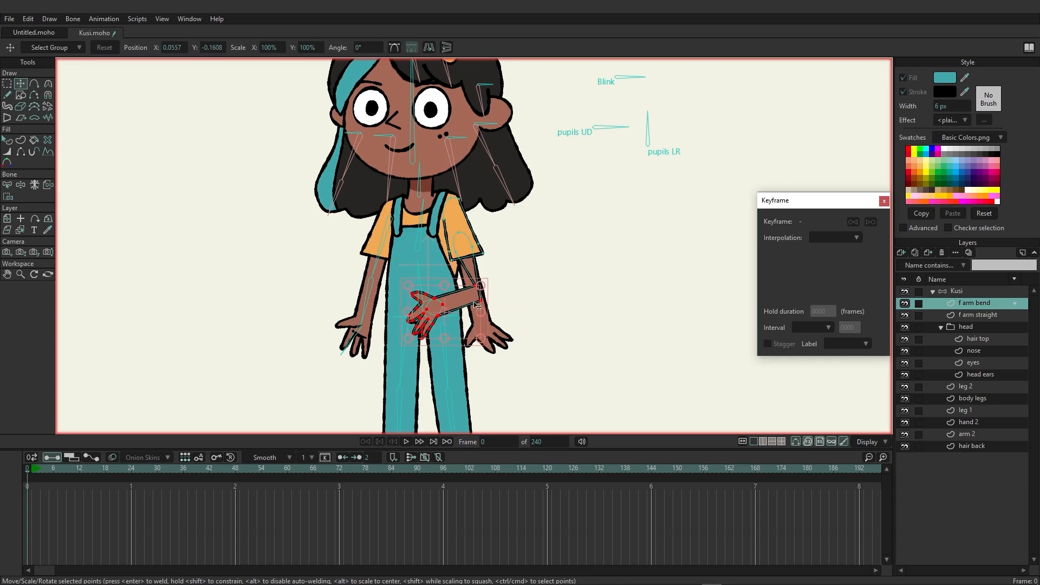
Adjust the elbow point of f arm bend so the upper arm and forearm form a clean corner.
{"action": "left_click", "coordinate": [7, 84]}
{"action": "left_click", "coordinate": [92, 142]}
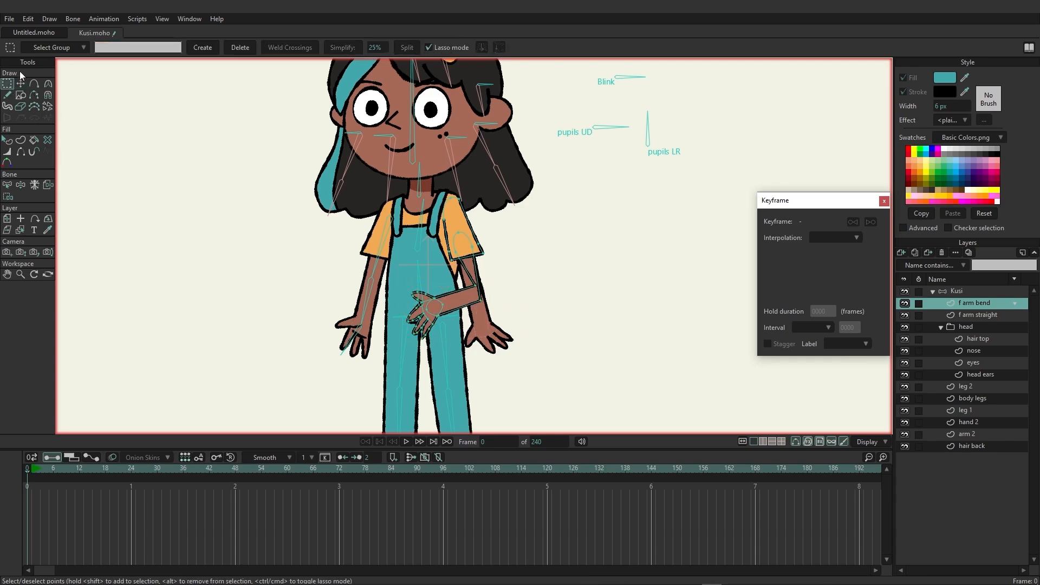
{"action": "left_click", "coordinate": [21, 83]}
{"action": "left_click_drag", "start_coordinate": [474, 290], "coordinate": [487, 304]}
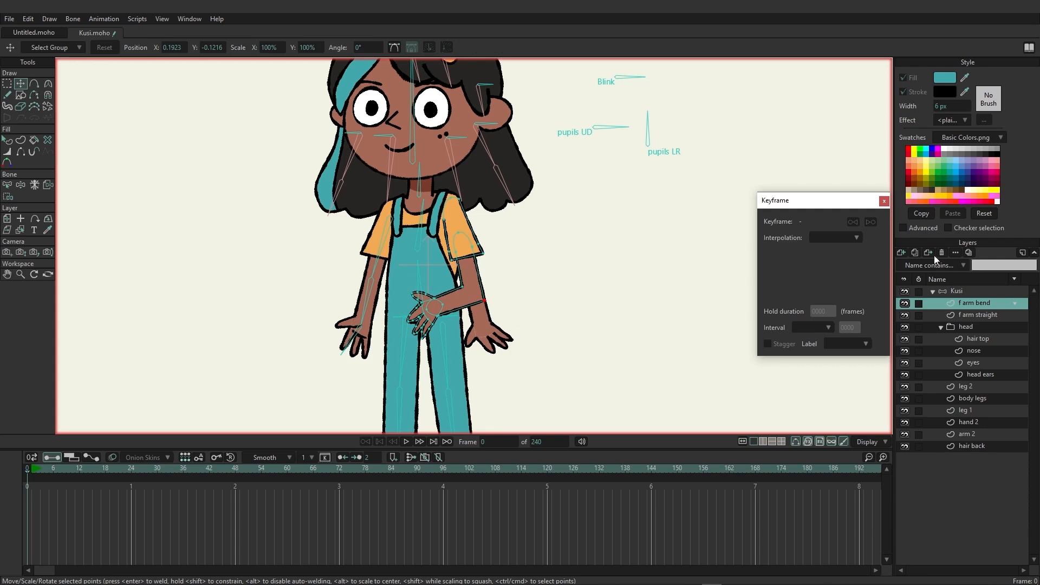
Duplicate the f arm straight layer and name the copy "f arm raised".
{"action": "left_click", "coordinate": [980, 315]}
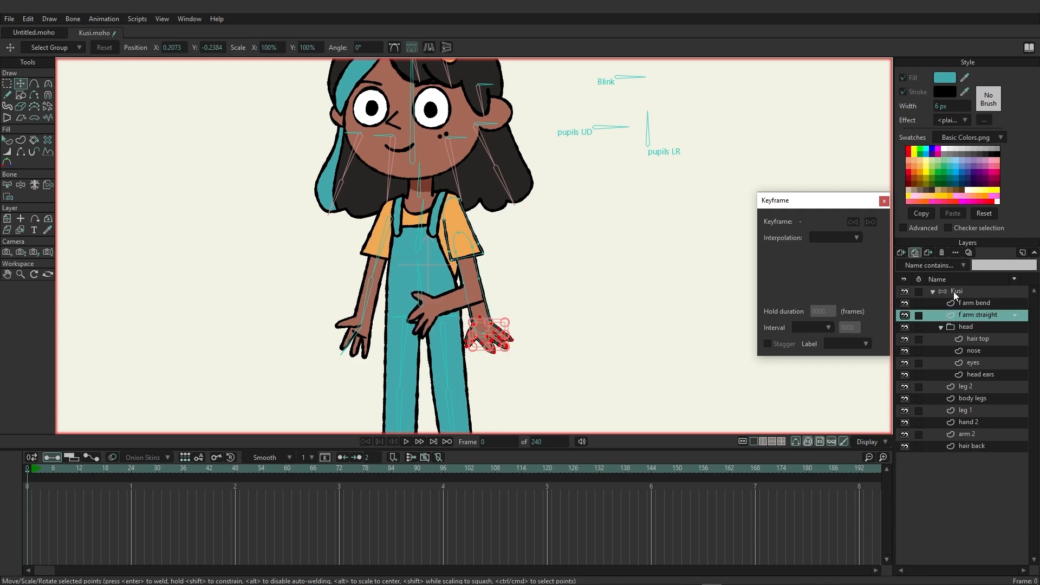
{"action": "double_click", "coordinate": [980, 316]}
{"action": "left_click", "coordinate": [1006, 315]}
{"action": "key", "text": "ctrl+shift+Left"}
{"action": "key", "text": "ctrl+shift+Left"}
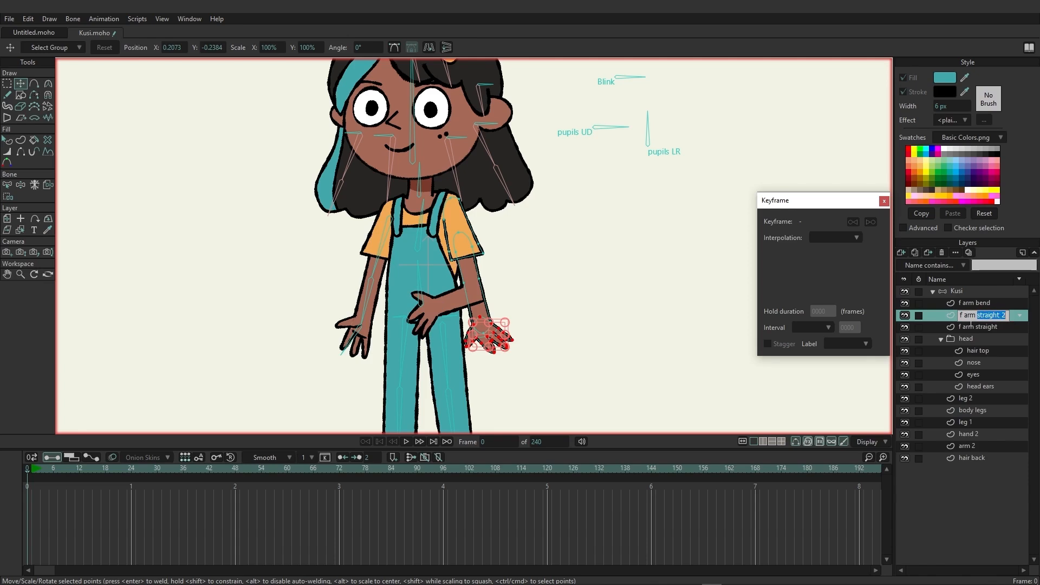
{"action": "type", "text": "raised"}
{"action": "key", "text": "Return"}
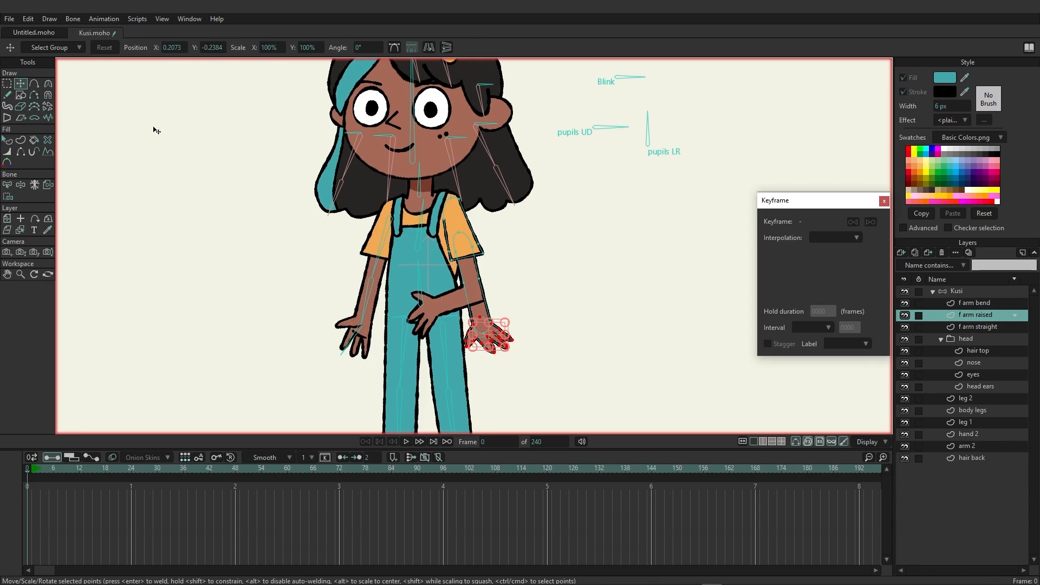
Rotate the sleeve and upper arm points of f arm raised outward and realign them with the shoulder.
{"action": "left_click", "coordinate": [7, 84]}
{"action": "mouse_move", "coordinate": [442, 196]}
{"action": "left_mouse_down"}
{"action": "mouse_move", "coordinate": [426, 226]}
{"action": "mouse_move", "coordinate": [429, 263]}
{"action": "mouse_move", "coordinate": [471, 288]}
{"action": "mouse_move", "coordinate": [512, 253]}
{"action": "mouse_move", "coordinate": [485, 211]}
{"action": "mouse_move", "coordinate": [439, 198]}
{"action": "left_mouse_up"}
{"action": "left_click", "coordinate": [21, 84]}
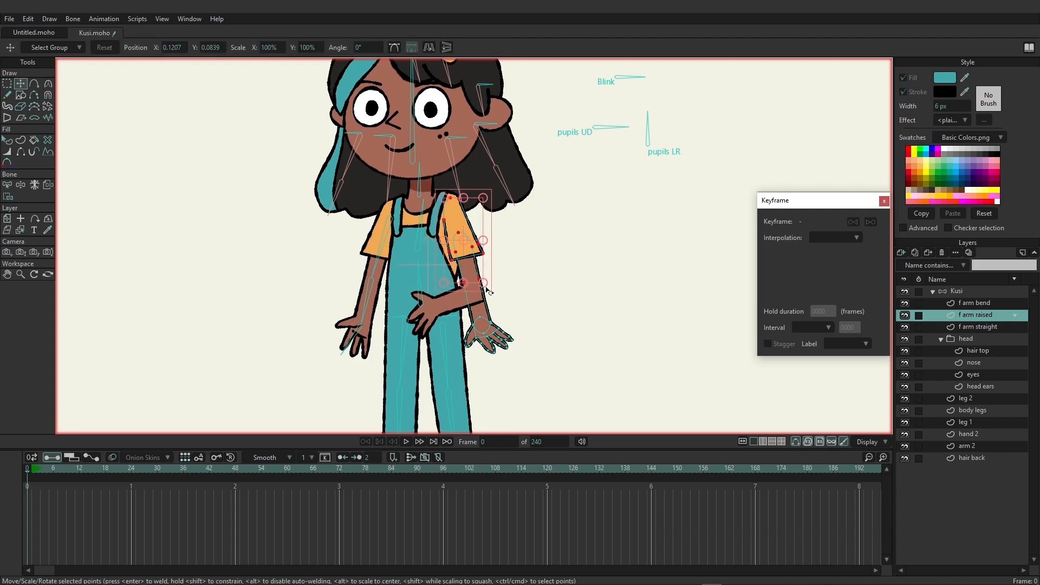
{"action": "left_click_drag", "start_coordinate": [490, 292], "coordinate": [500, 261]}
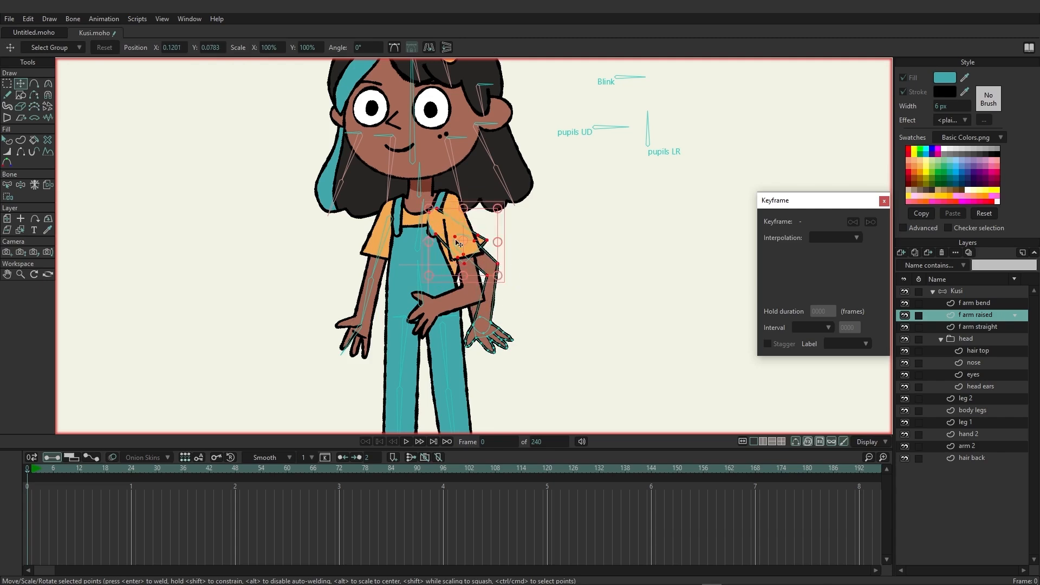
{"action": "left_click_drag", "start_coordinate": [440, 224], "coordinate": [454, 212]}
Move the hand points of f arm raised up and outward beside the hair, and rotate the hand to point upward.
{"action": "key", "text": "g"}
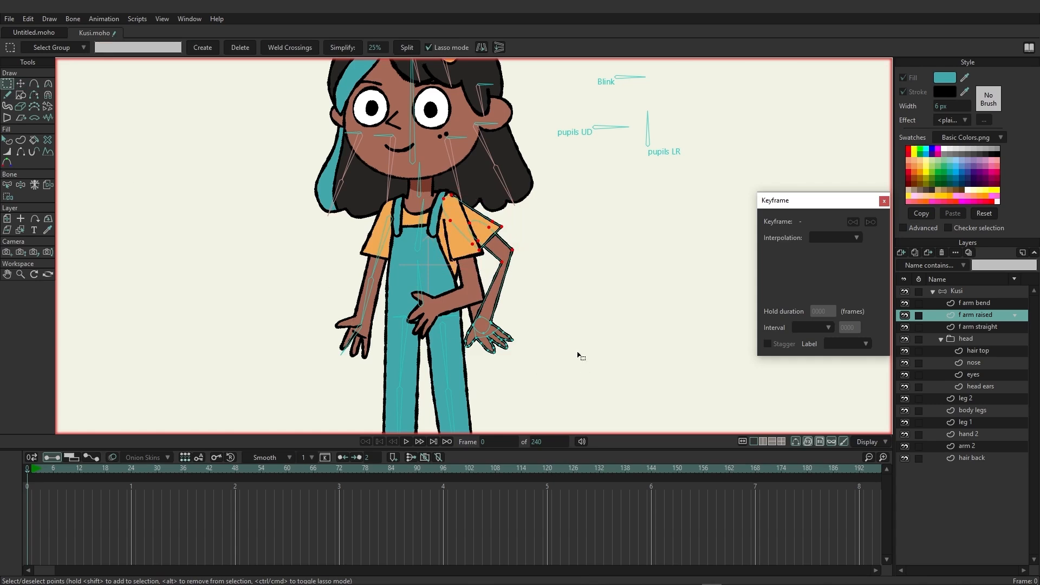
{"action": "mouse_move", "coordinate": [555, 314]}
{"action": "left_mouse_down"}
{"action": "mouse_move", "coordinate": [525, 285]}
{"action": "mouse_move", "coordinate": [480, 297]}
{"action": "mouse_move", "coordinate": [542, 356]}
{"action": "mouse_move", "coordinate": [556, 310]}
{"action": "left_mouse_up"}
{"action": "left_click", "coordinate": [21, 83]}
{"action": "left_click_drag", "start_coordinate": [484, 336], "coordinate": [561, 193]}
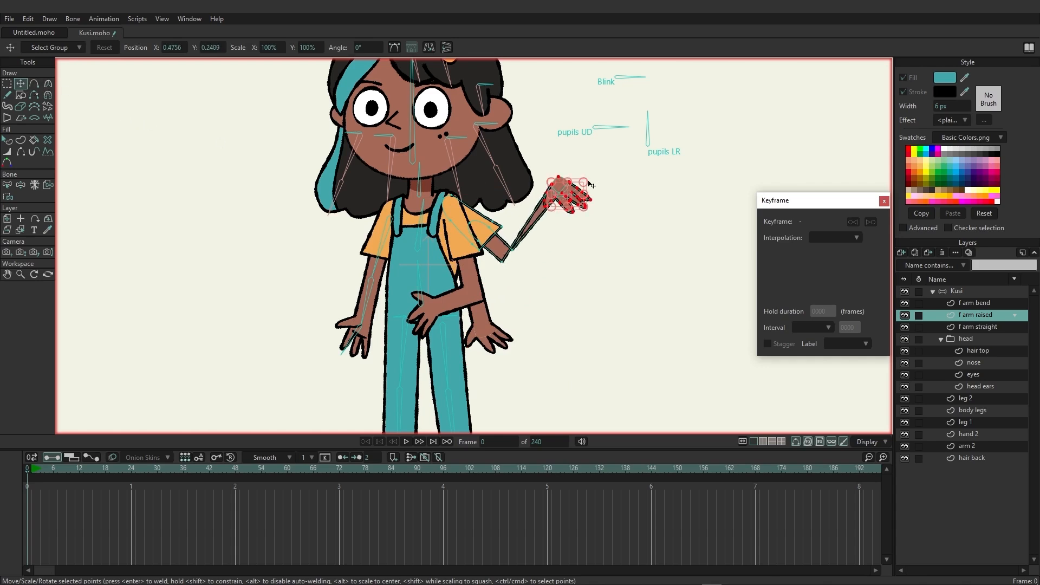
{"action": "left_click_drag", "start_coordinate": [590, 190], "coordinate": [566, 212]}
Reshape the elbow points of f arm raised, and shift the whole arm slightly to fit the shoulder.
{"action": "left_click", "coordinate": [7, 83]}
{"action": "left_click", "coordinate": [21, 83]}
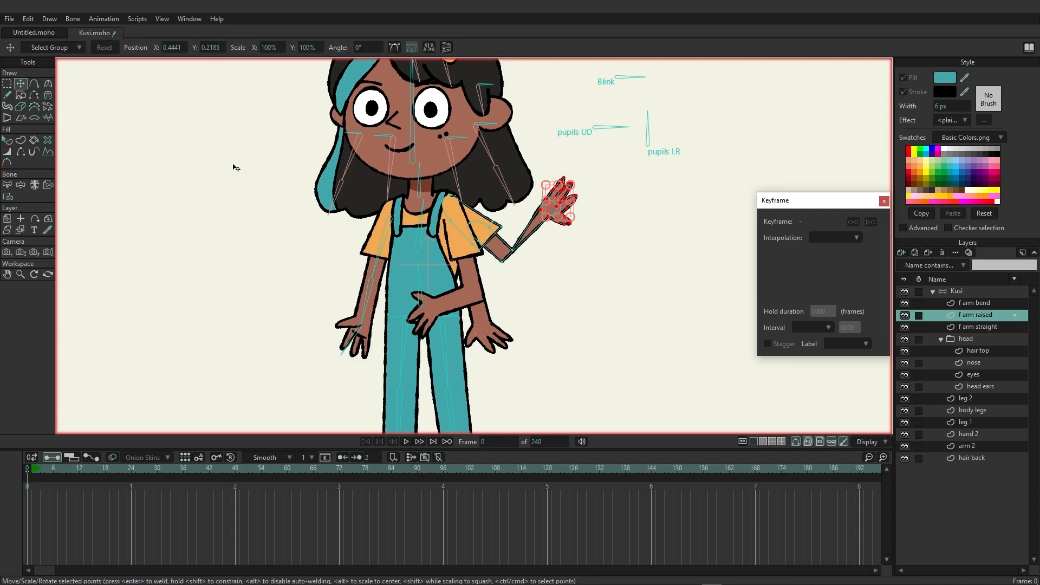
{"action": "left_click_drag", "start_coordinate": [511, 249], "coordinate": [503, 236]}
{"action": "key", "text": "ctrl+z"}
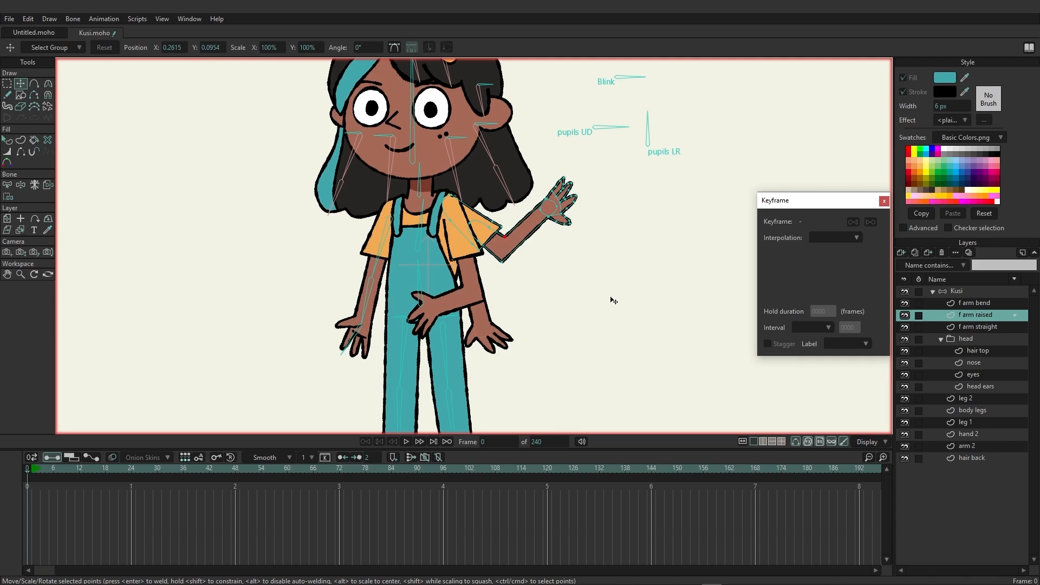
{"action": "key", "text": "ctrl+a"}
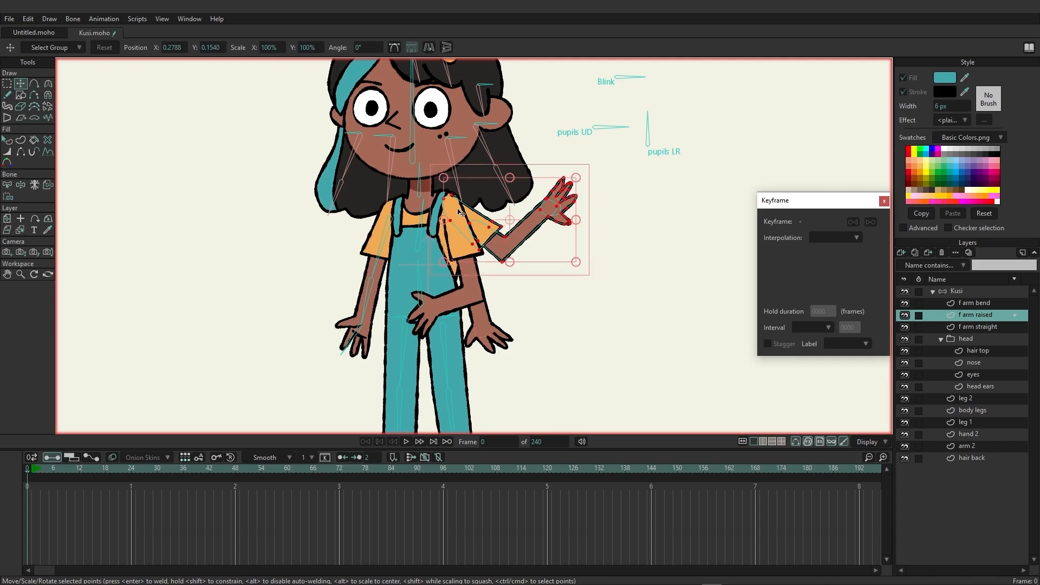
{"action": "left_click_drag", "start_coordinate": [462, 213], "coordinate": [467, 218]}
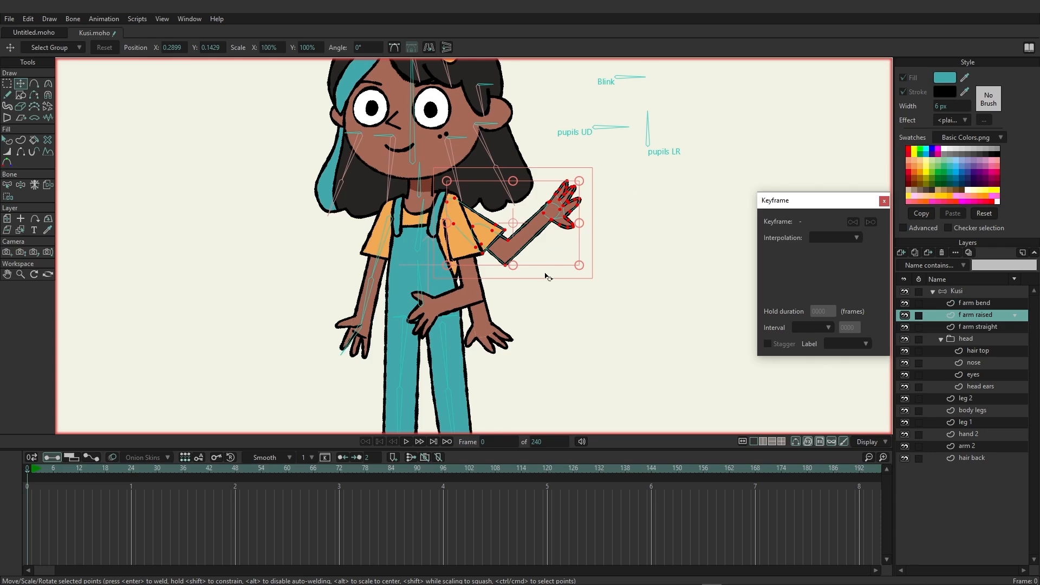
With only f arm straight visible, draw upper arm, forearm and hand bones along it in Kusi, parented to torso bone B3.
{"action": "left_click", "coordinate": [958, 291]}
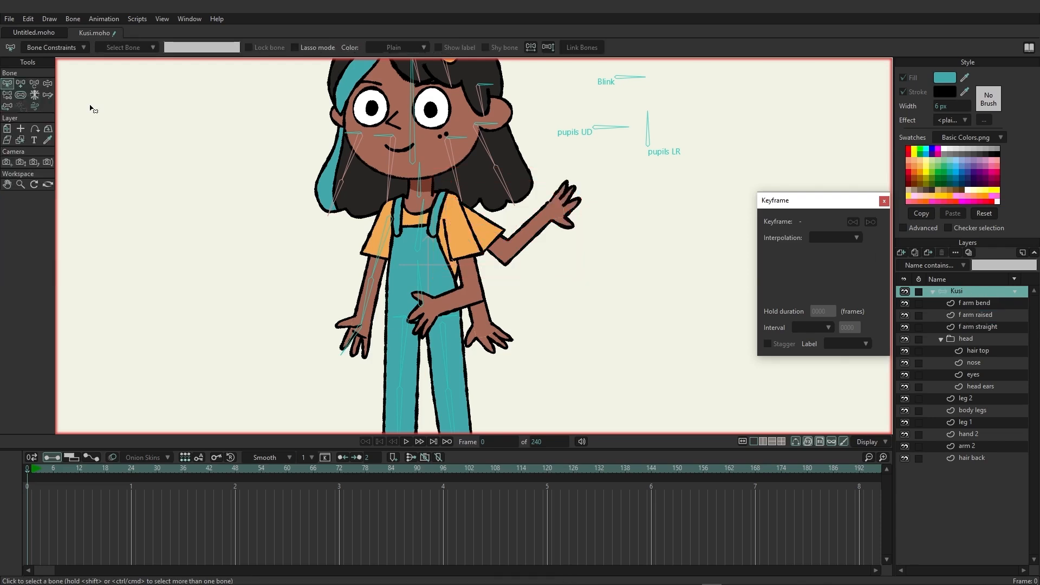
{"action": "left_click", "coordinate": [21, 82]}
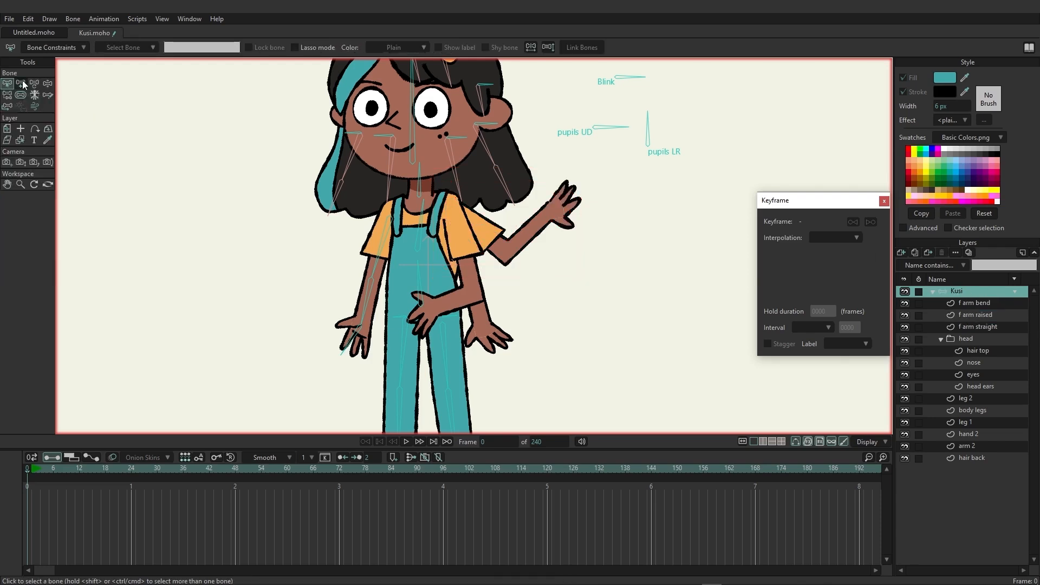
{"action": "left_click", "coordinate": [421, 223], "text": "alt"}
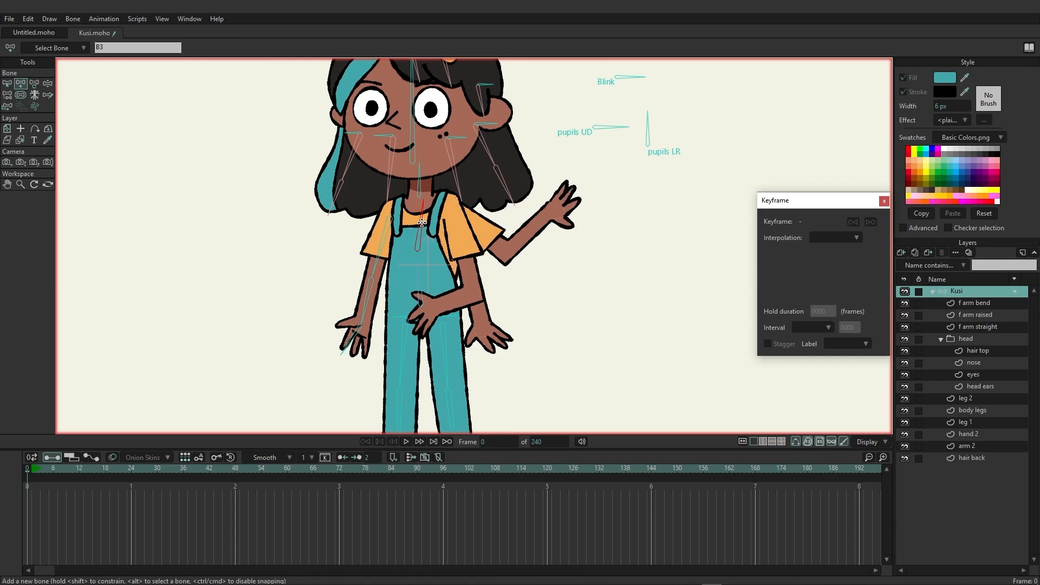
{"action": "left_click", "coordinate": [906, 304]}
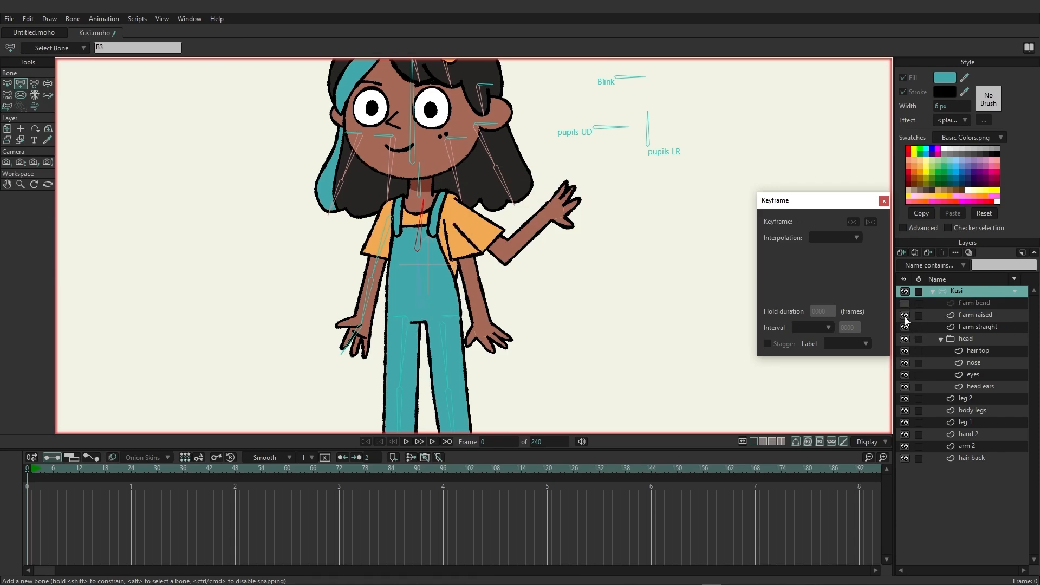
{"action": "left_click", "coordinate": [904, 315]}
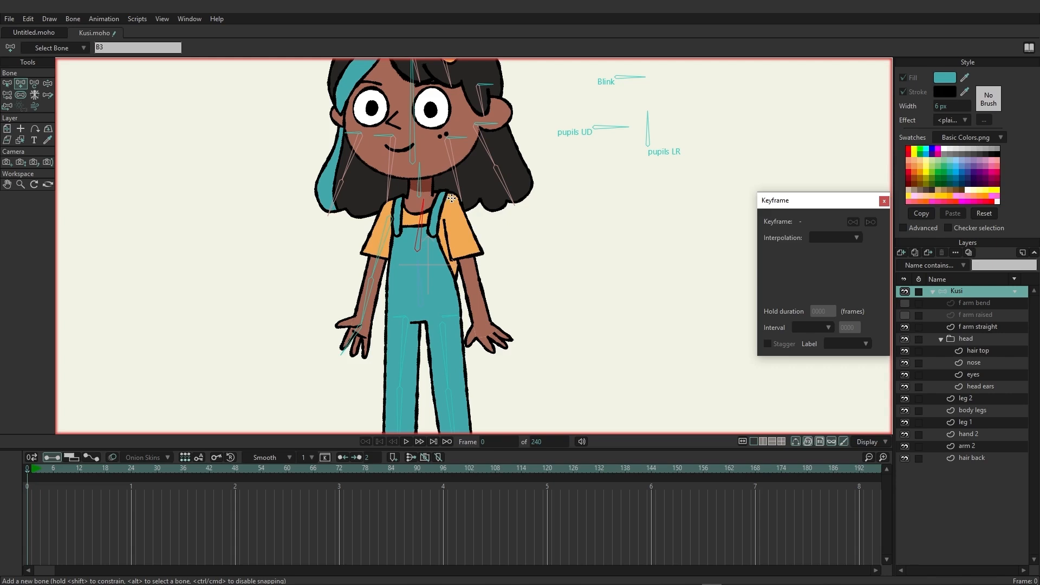
{"action": "left_click_drag", "start_coordinate": [451, 199], "coordinate": [520, 349]}
Show f arm raised instead of f arm straight and draw a three-bone chain along it, parented to the torso bone.
{"action": "left_click", "coordinate": [905, 328]}
{"action": "left_click", "coordinate": [904, 315]}
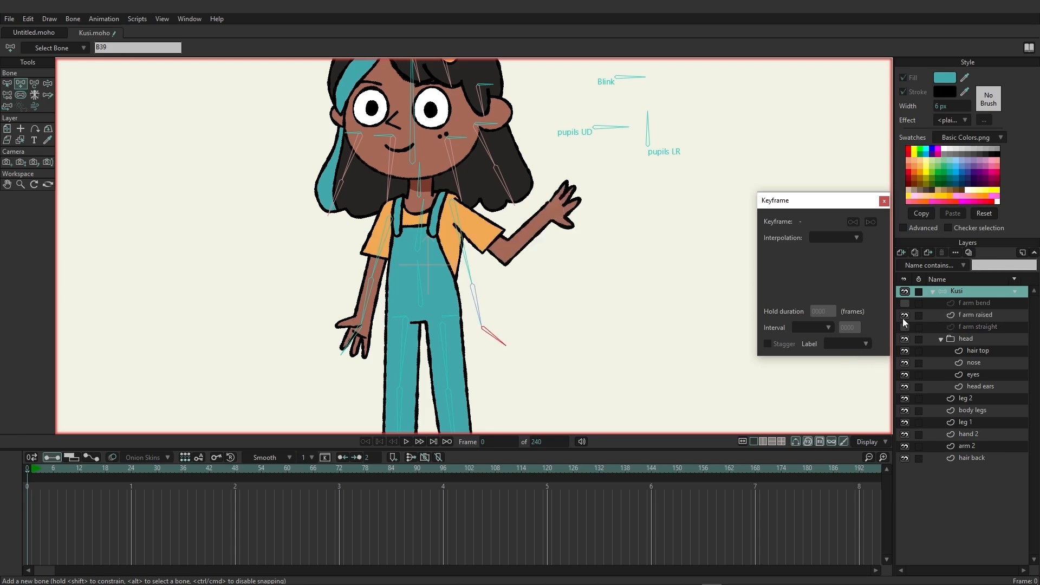
{"action": "left_click", "coordinate": [421, 228]}
{"action": "left_click_drag", "start_coordinate": [452, 208], "coordinate": [575, 200]}
Show only f arm bend among the front arm layers, and shift and rotate its points to fit the shoulder.
{"action": "left_click", "coordinate": [905, 315]}
{"action": "left_click", "coordinate": [906, 304]}
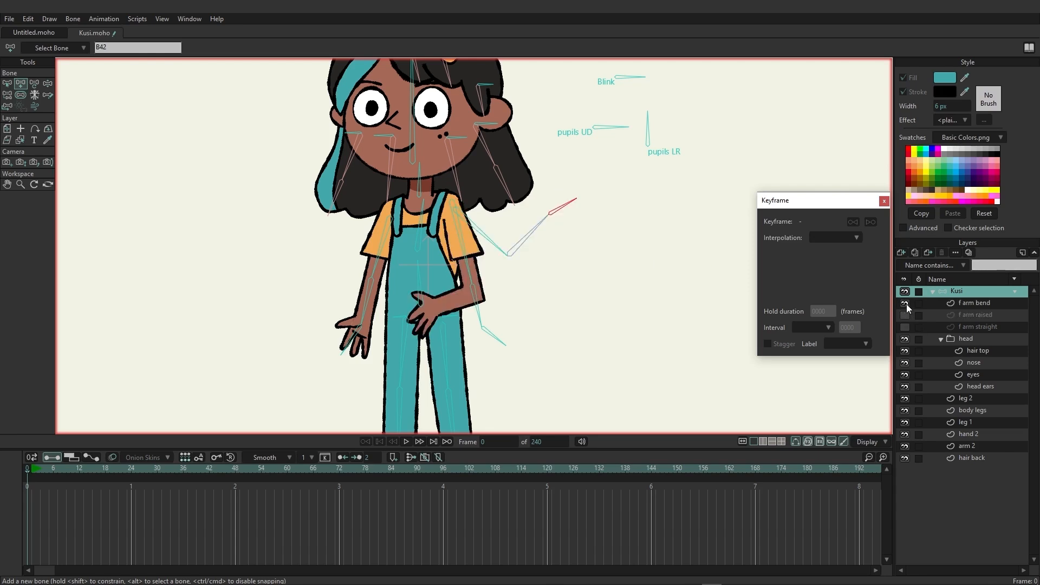
{"action": "left_click", "coordinate": [975, 305]}
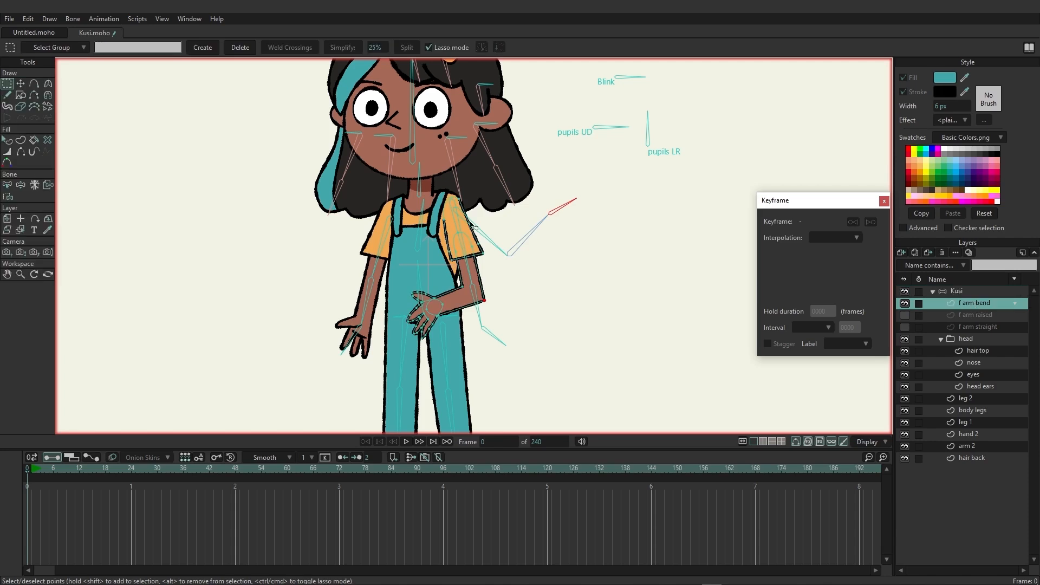
{"action": "left_click", "coordinate": [21, 85]}
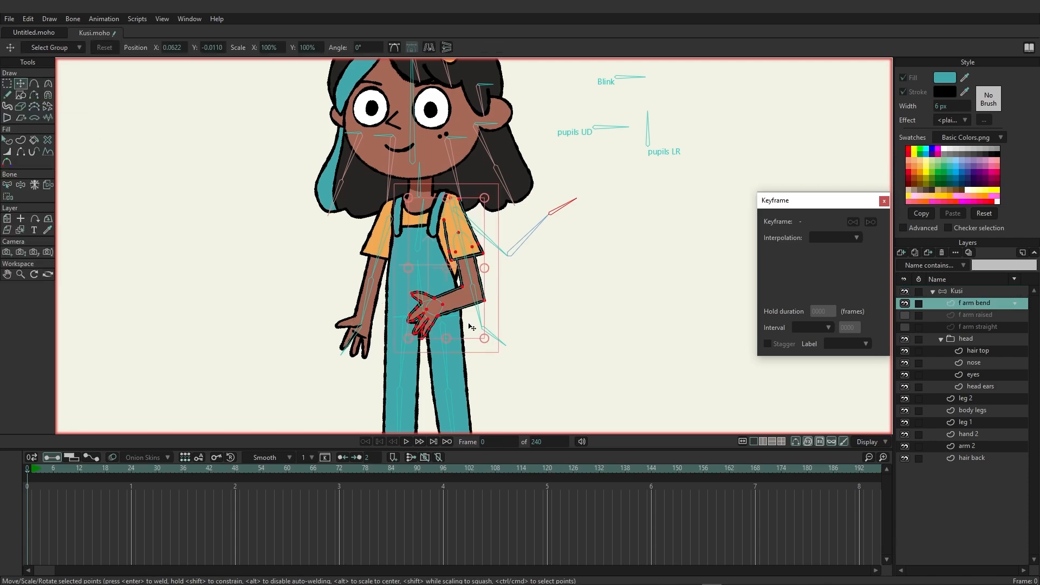
{"action": "key", "text": "ctrl+a"}
{"action": "left_click_drag", "start_coordinate": [491, 348], "coordinate": [453, 355]}
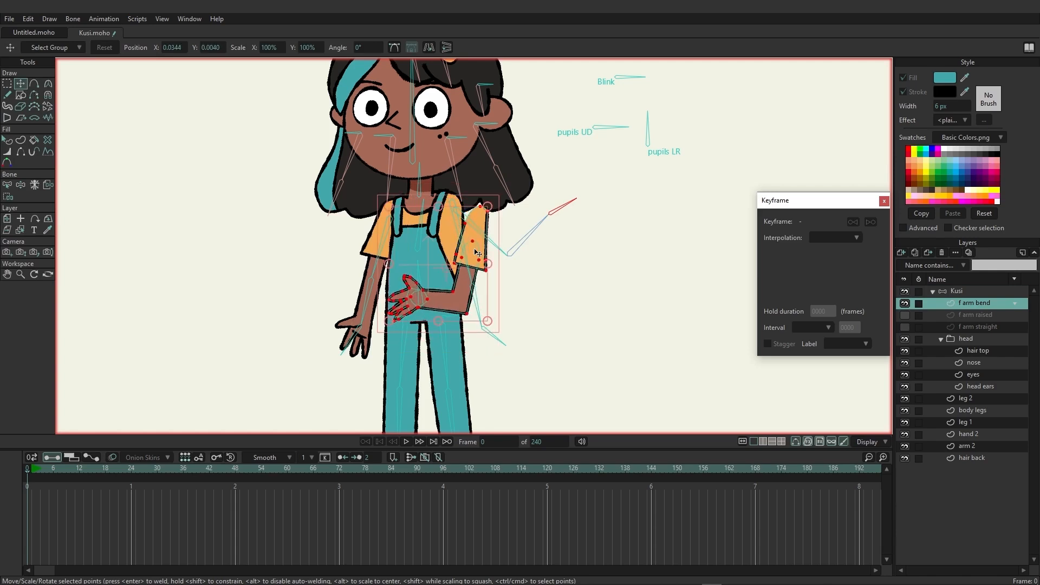
{"action": "left_click_drag", "start_coordinate": [478, 258], "coordinate": [454, 253]}
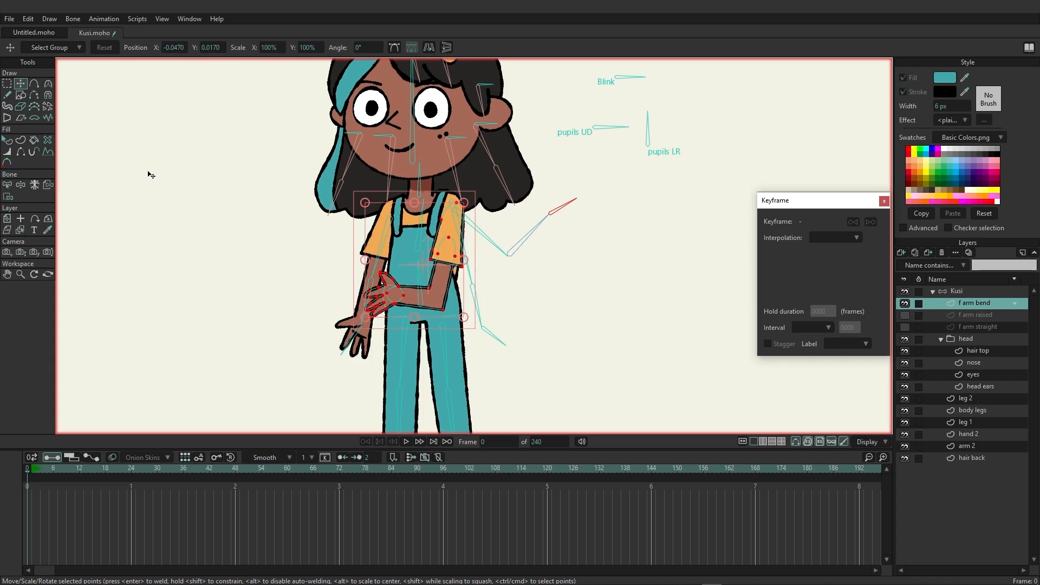
{"action": "left_click", "coordinate": [7, 84]}
{"action": "left_click", "coordinate": [88, 172]}
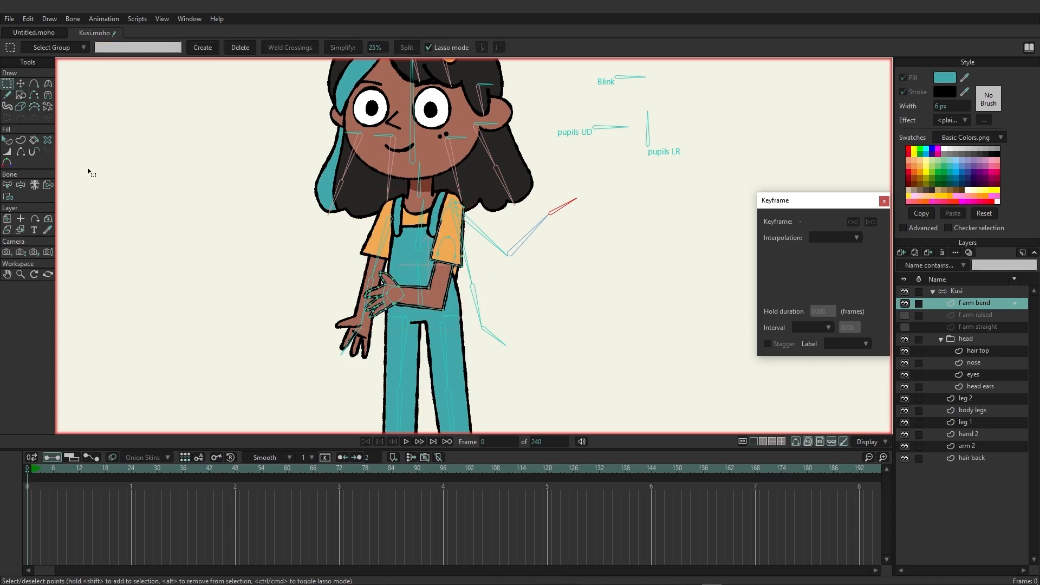
In Kusi, draw upper arm, forearm and hand bones along f arm bend, parented to torso bone B3, and fine-tune their placement.
{"action": "left_click", "coordinate": [954, 292]}
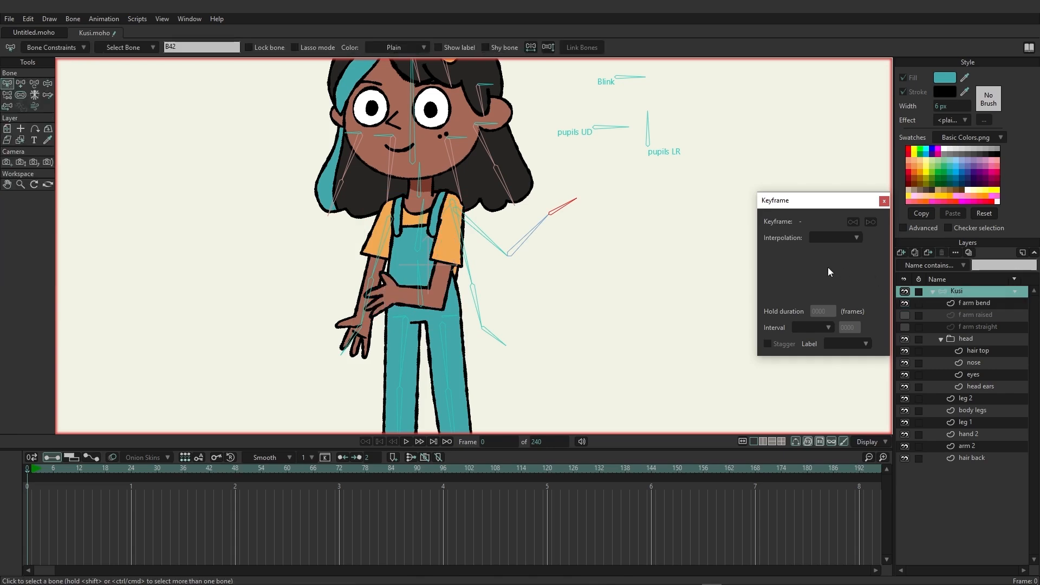
{"action": "left_click", "coordinate": [18, 86]}
{"action": "left_click", "coordinate": [421, 236]}
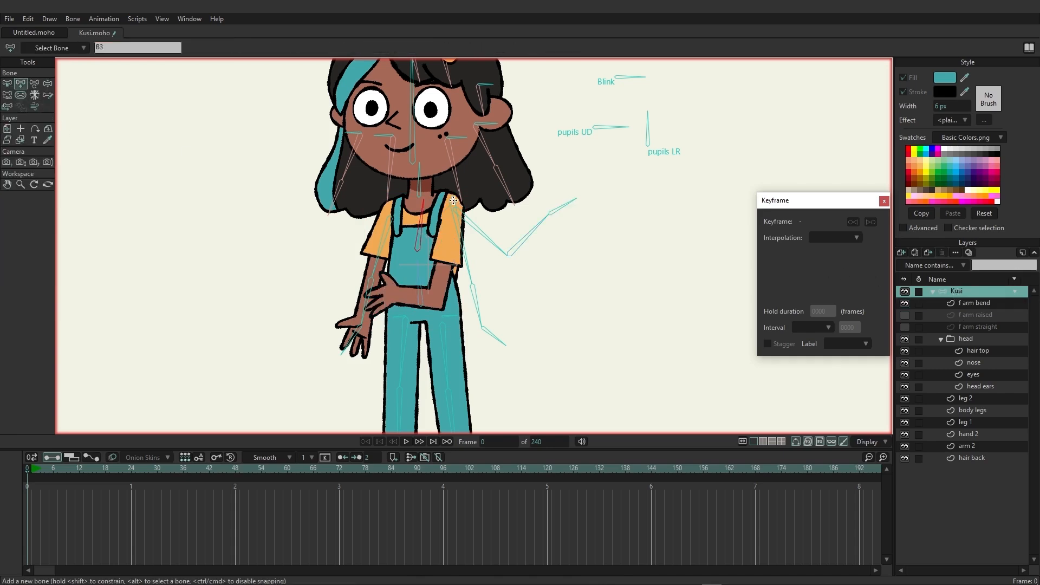
{"action": "left_click_drag", "start_coordinate": [453, 200], "coordinate": [374, 308]}
{"action": "left_click", "coordinate": [34, 83]}
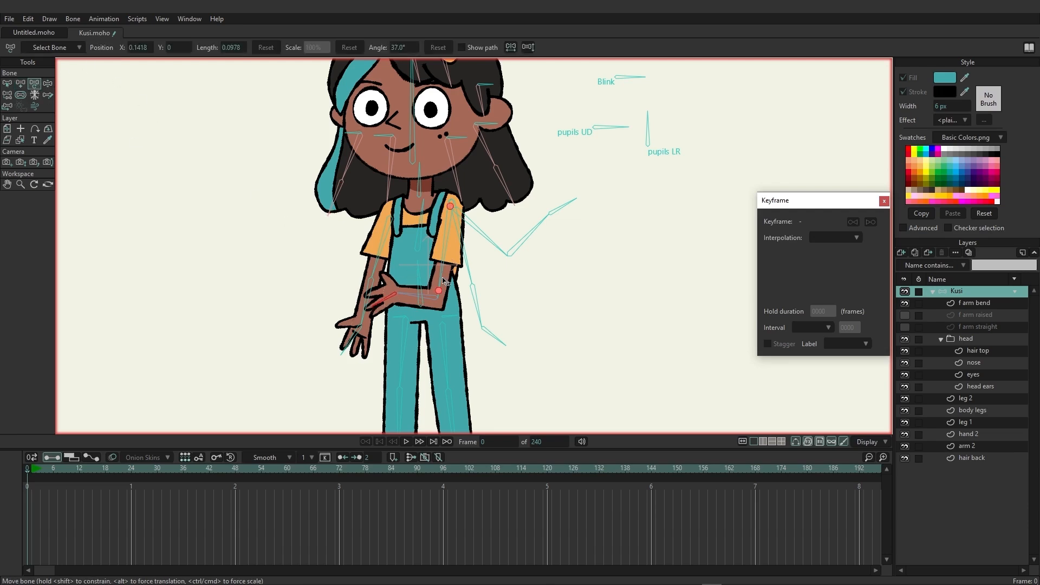
Show f arm raised and f arm straight again, and link f arm bend to its own three bones.
{"action": "left_click", "coordinate": [905, 315]}
{"action": "left_click", "coordinate": [905, 327]}
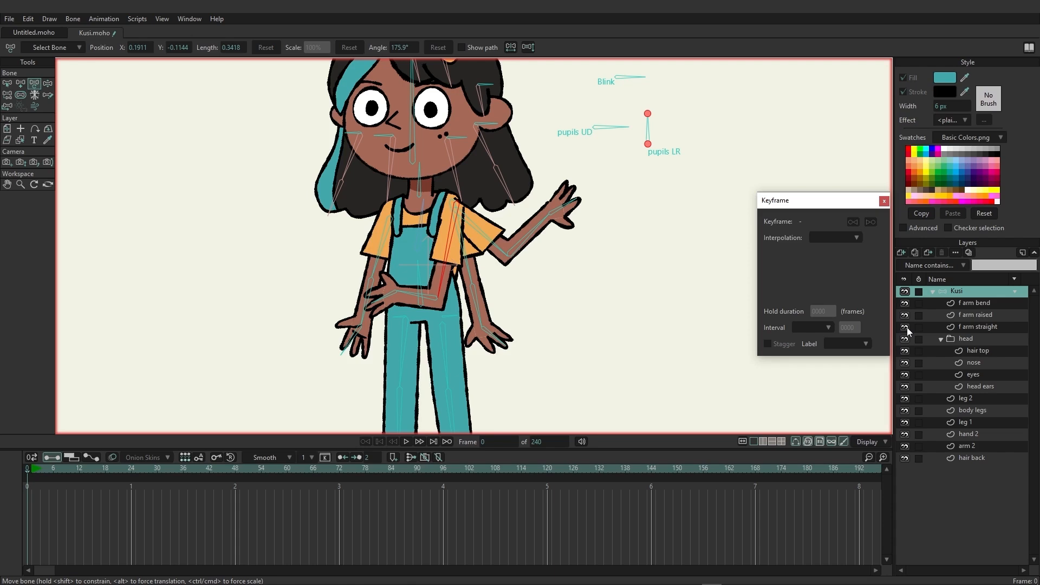
{"action": "left_click", "coordinate": [980, 301]}
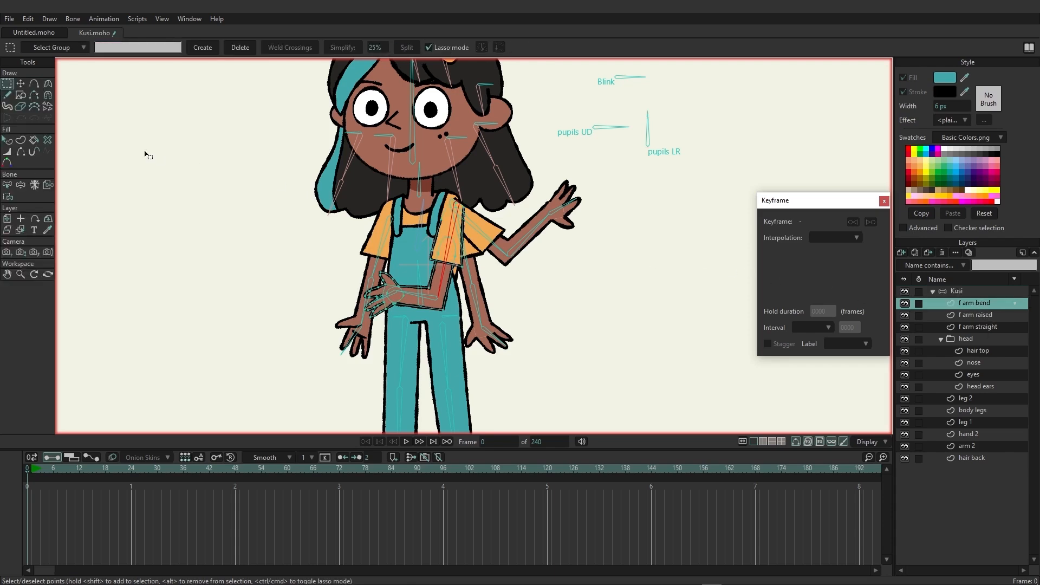
{"action": "scroll", "coordinate": [341, 279], "scroll_direction": "up", "scroll_amount": 3}
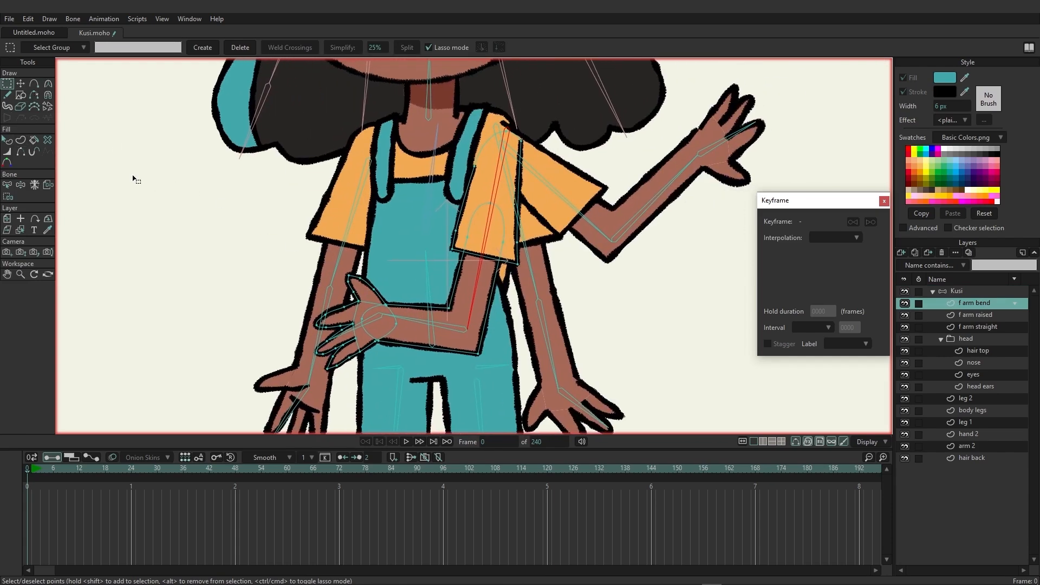
{"action": "left_click", "coordinate": [7, 185]}
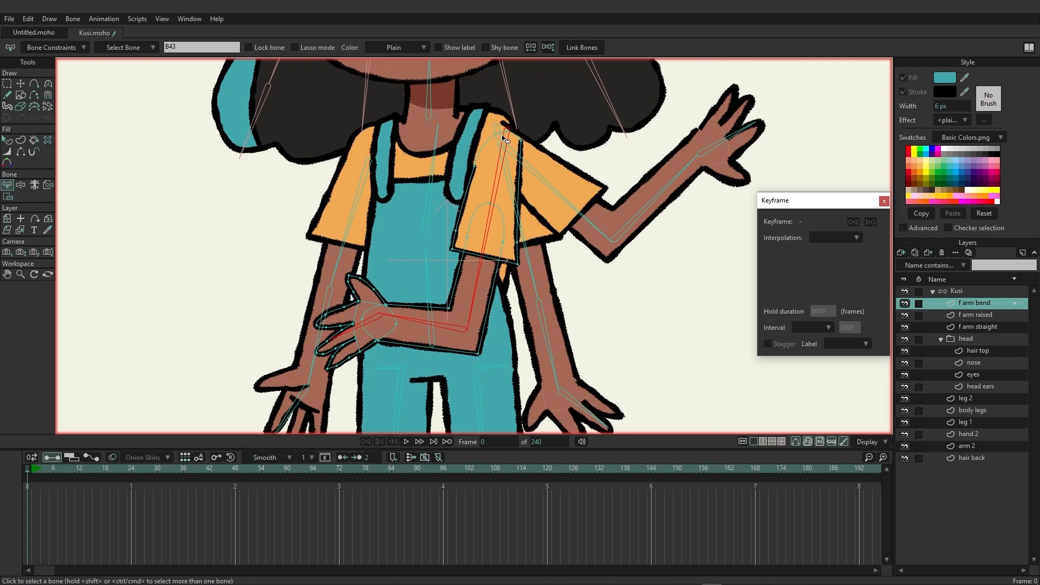
{"action": "left_click", "coordinate": [580, 49]}
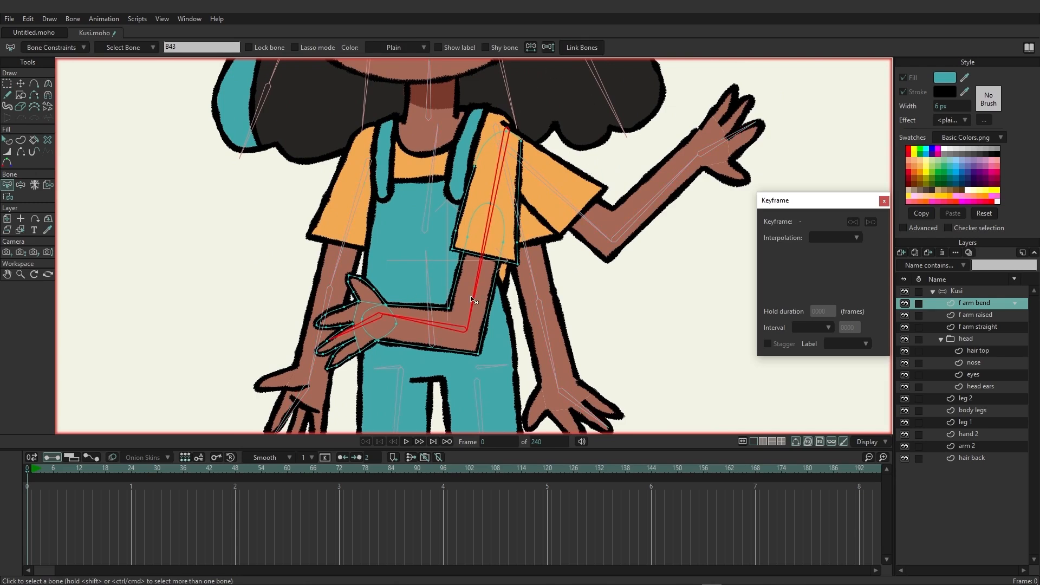
Link the points of f arm raised to its upper arm, forearm and hand bones.
{"action": "left_click", "coordinate": [980, 317]}
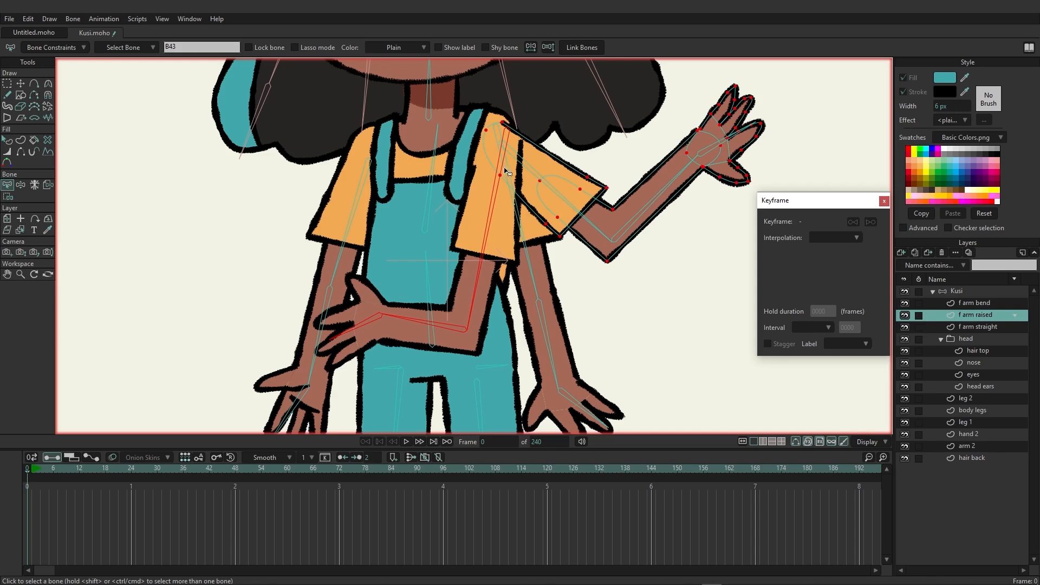
{"action": "left_click", "coordinate": [526, 161]}
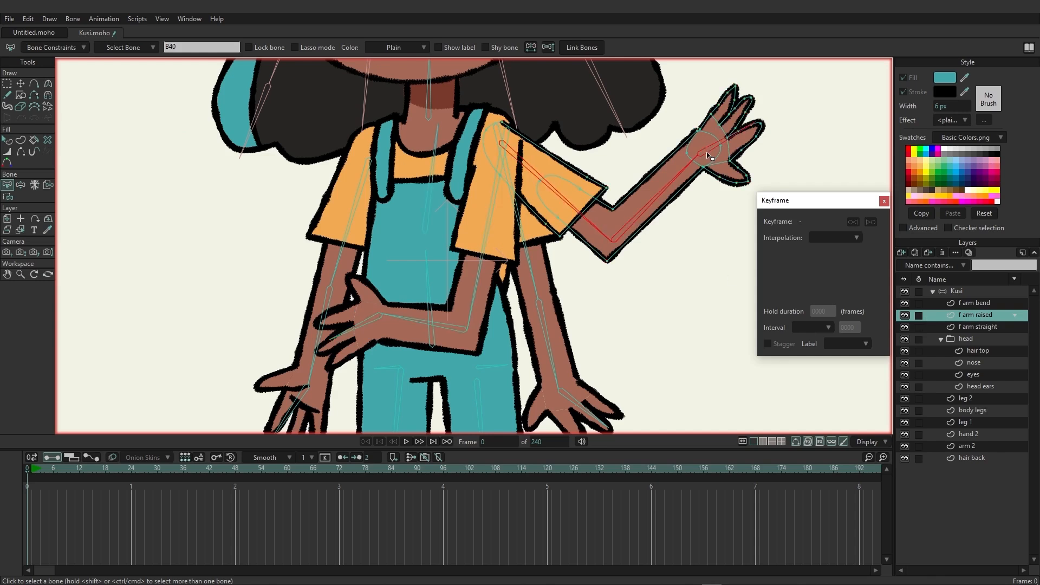
{"action": "left_click", "coordinate": [582, 51]}
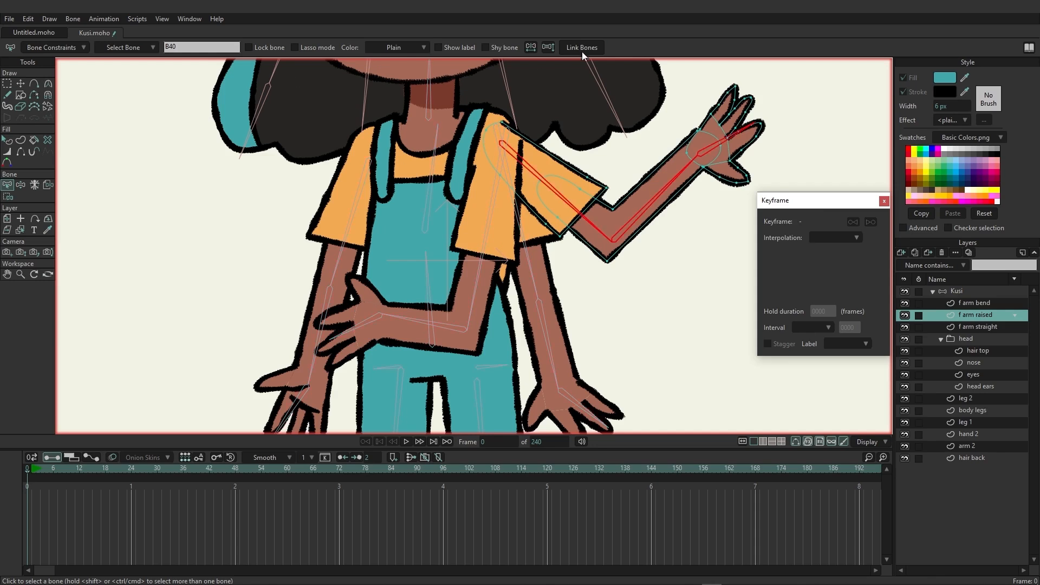
Link the points of f arm straight to its upper arm, forearm and hand bones.
{"action": "left_click", "coordinate": [994, 326]}
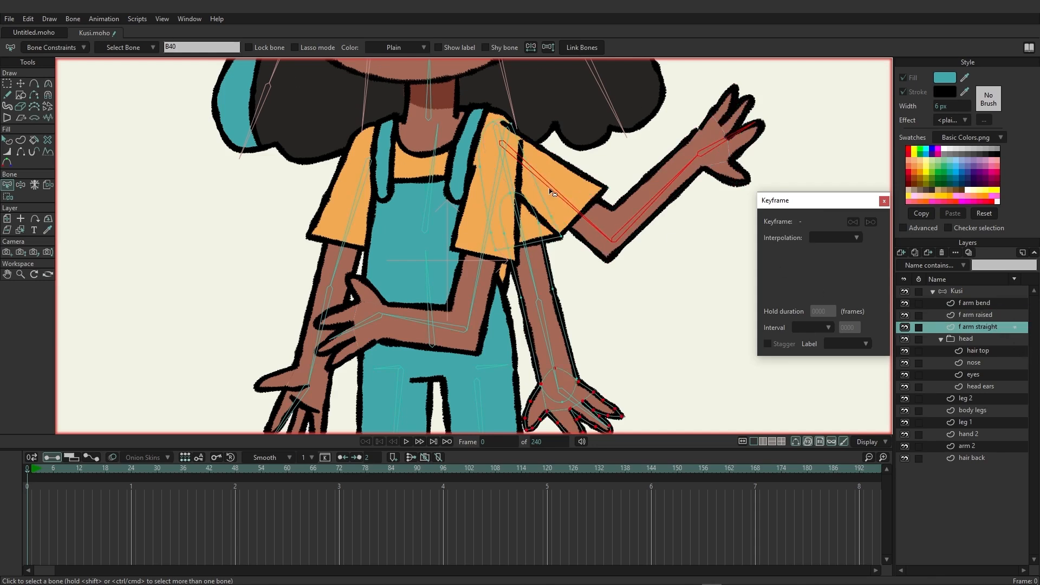
{"action": "left_click", "coordinate": [509, 176]}
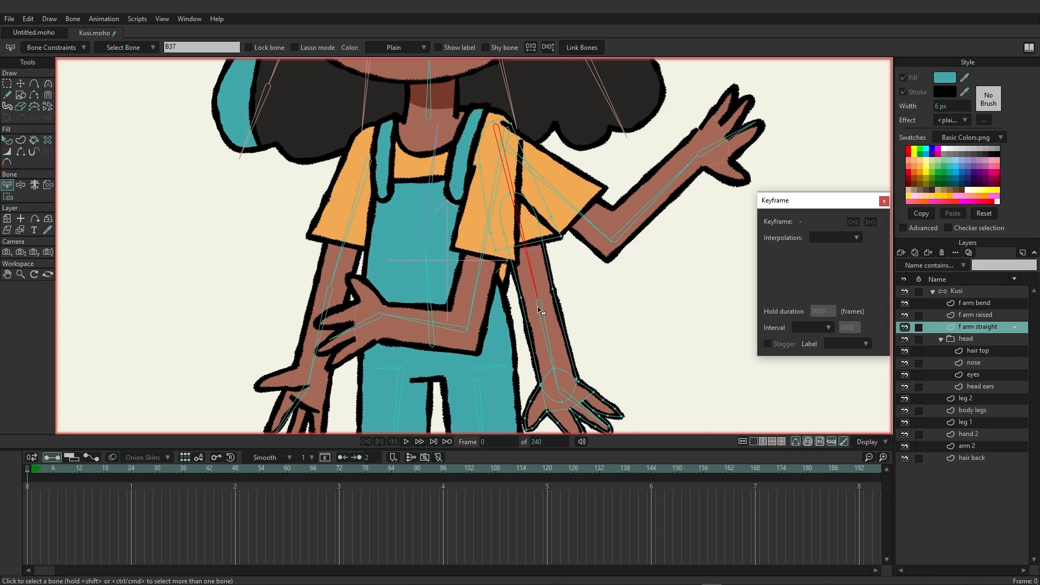
{"action": "left_click", "coordinate": [539, 310], "text": "shift"}
{"action": "left_click", "coordinate": [566, 396], "text": "shift"}
{"action": "left_click", "coordinate": [590, 416], "text": "shift"}
{"action": "left_click", "coordinate": [579, 51]}
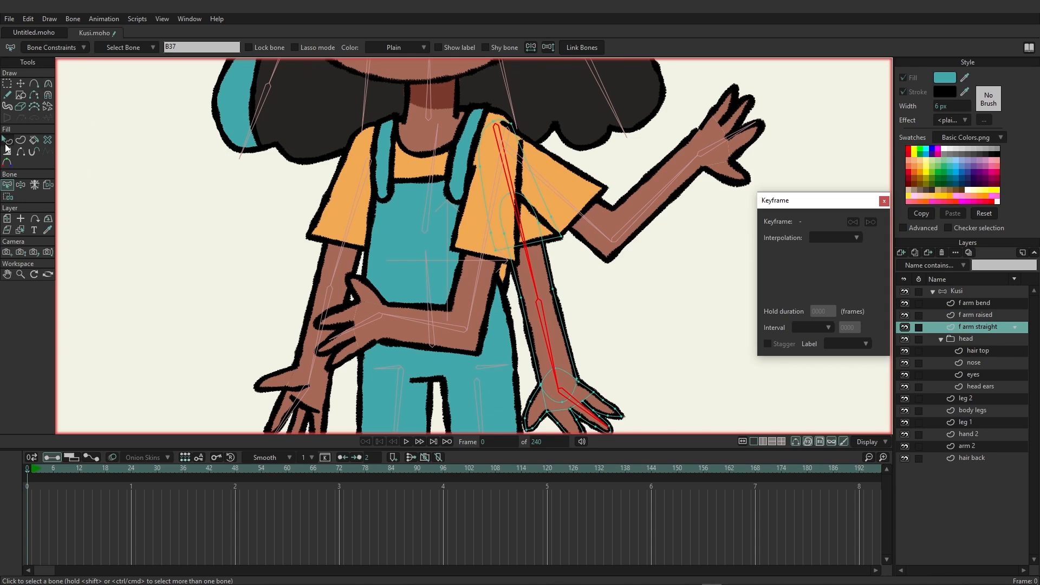
Group the upper arm bones of the straight, bent and raised arms in Kusi as one Vitruvian group.
{"action": "left_click", "coordinate": [982, 293]}
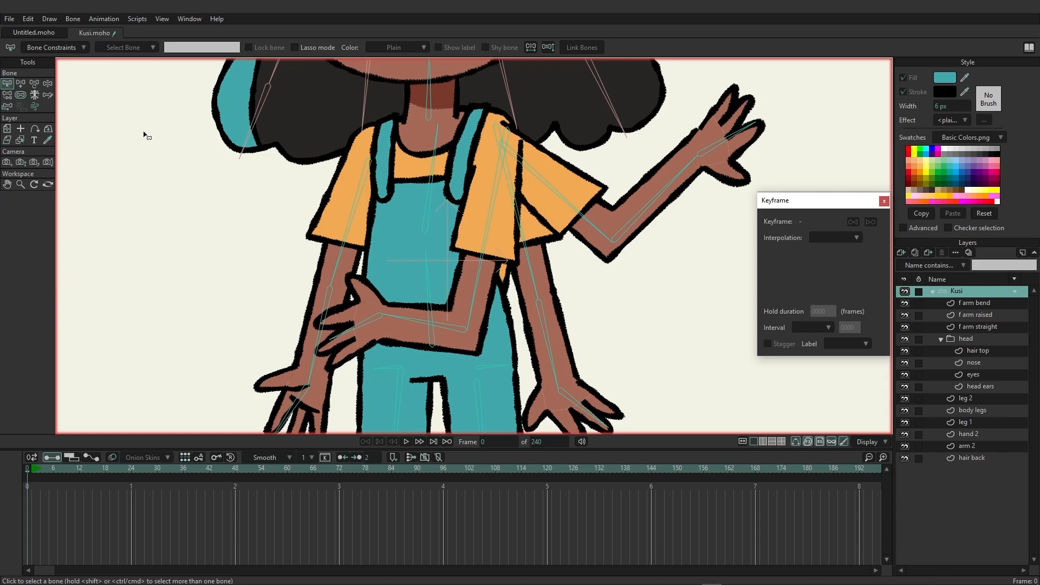
{"action": "left_click", "coordinate": [38, 95]}
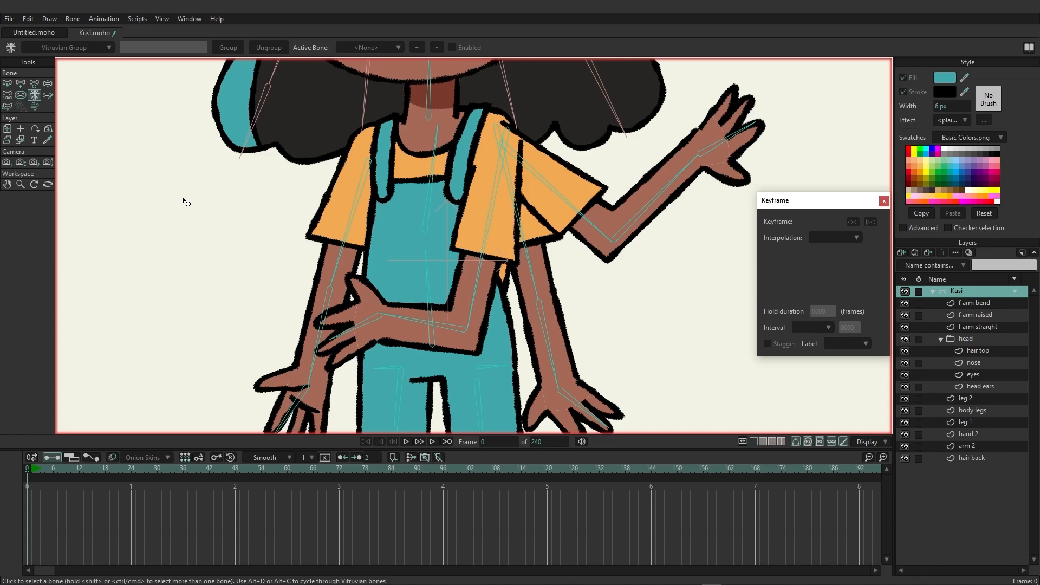
{"action": "left_click", "coordinate": [497, 202]}
{"action": "left_click", "coordinate": [513, 191], "text": "shift"}
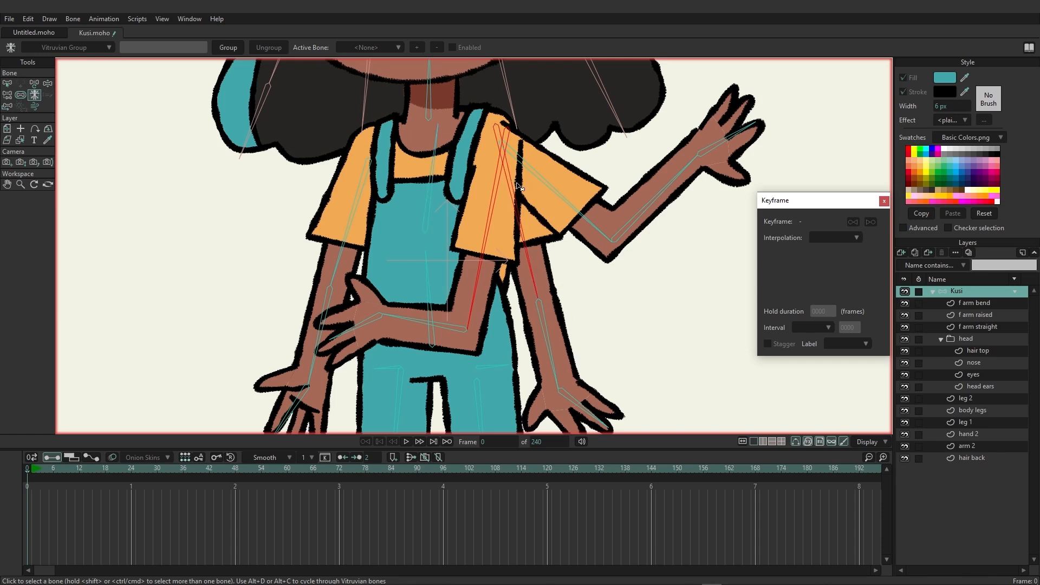
{"action": "left_click", "coordinate": [531, 172], "text": "shift"}
{"action": "left_click", "coordinate": [229, 48]}
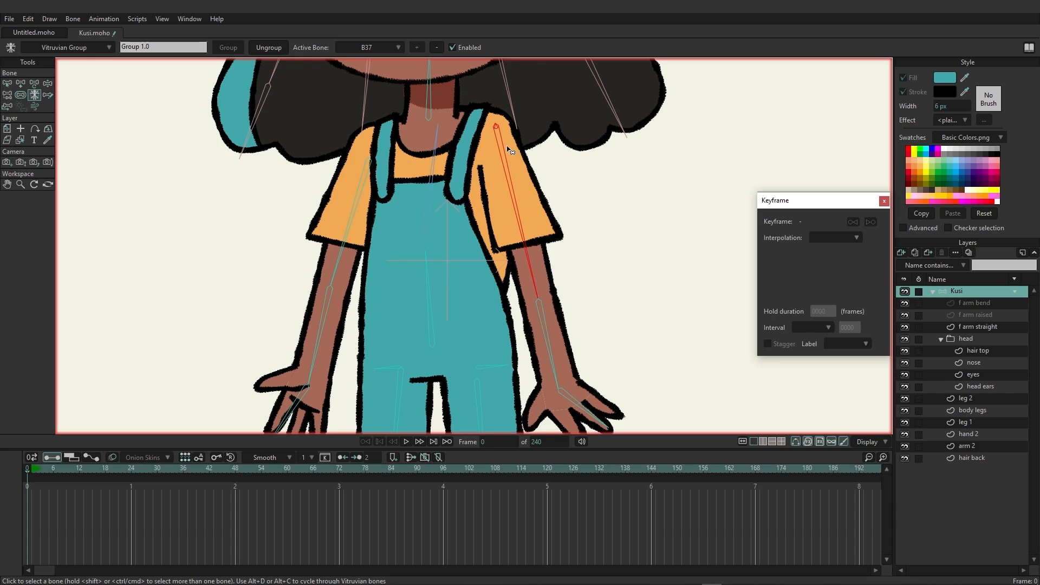
{"action": "scroll", "coordinate": [507, 143], "scroll_direction": "up", "scroll_amount": 2}
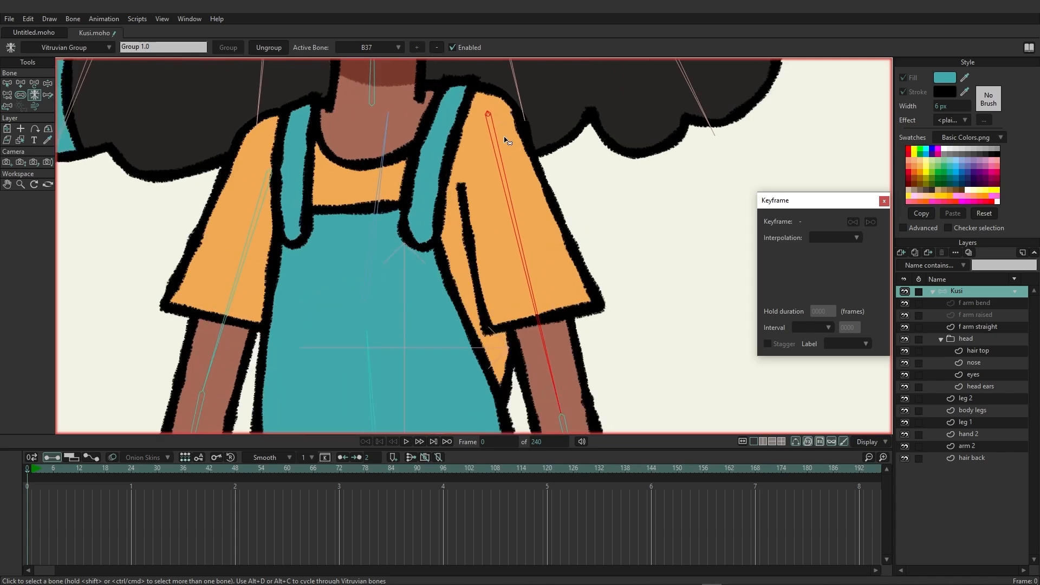
{"action": "scroll", "coordinate": [504, 139], "scroll_direction": "up", "scroll_amount": 2}
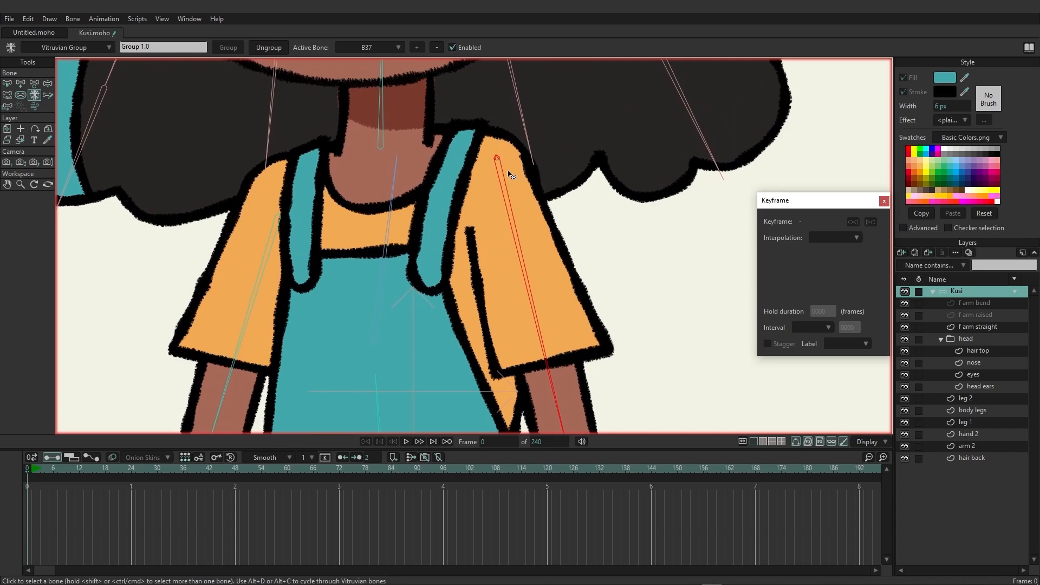
{"action": "scroll", "coordinate": [502, 163], "scroll_direction": "up", "scroll_amount": 1}
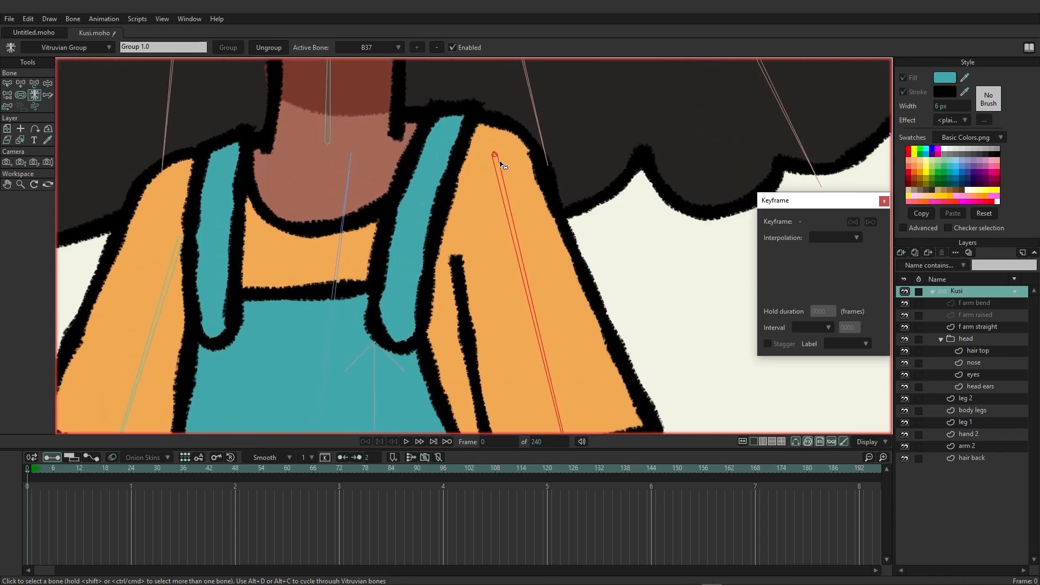
{"action": "scroll", "coordinate": [501, 164], "scroll_direction": "down", "scroll_amount": 3}
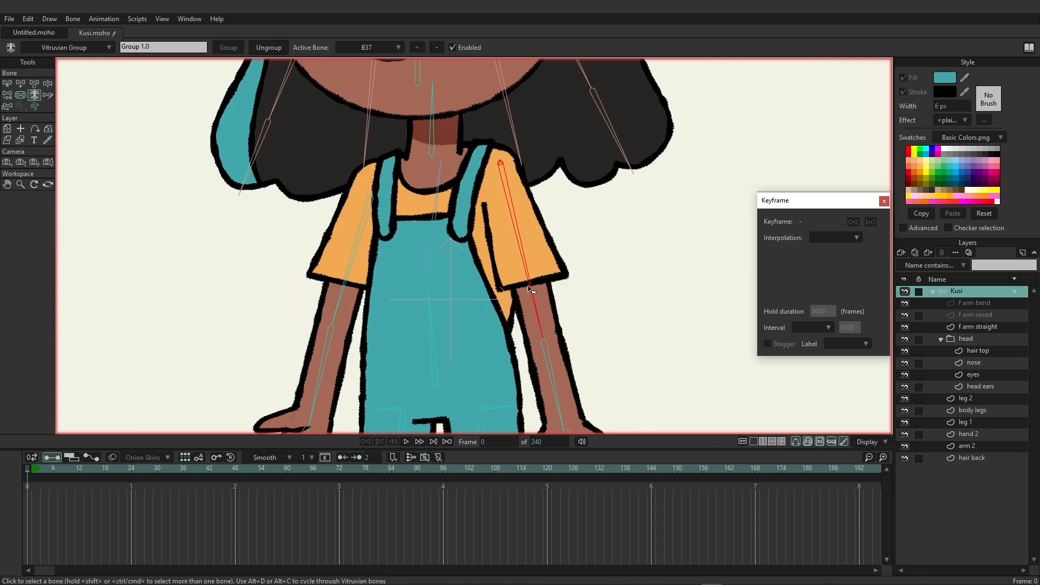
{"action": "scroll", "coordinate": [530, 290], "scroll_direction": "down", "scroll_amount": 2}
{"action": "scroll", "coordinate": [530, 289], "scroll_direction": "up", "scroll_amount": 2}
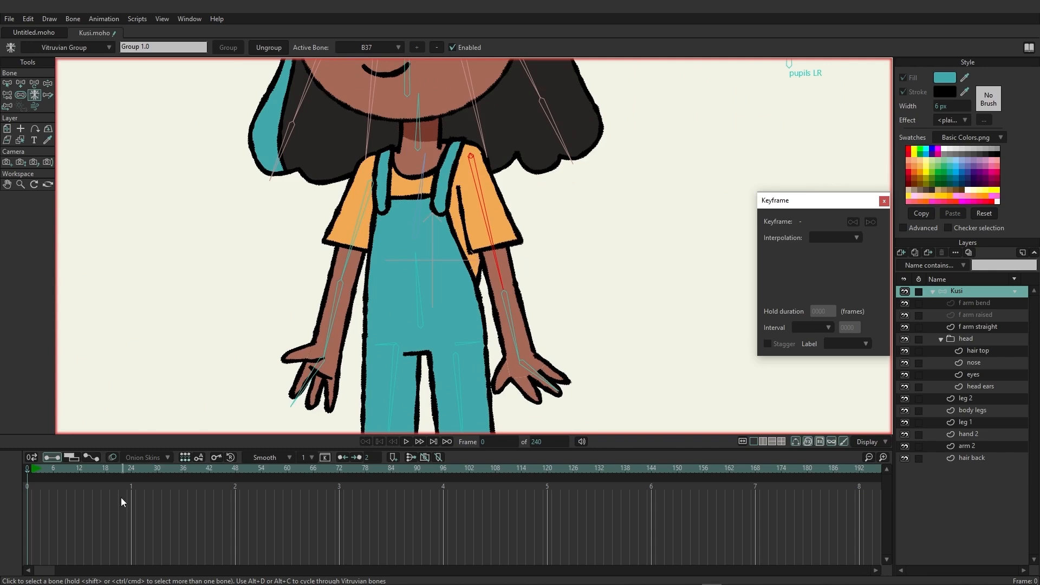
At frame 12, pose Kusi by lowering the body from the lower torso bone and swinging the other arm's forearm outward.
{"action": "left_click", "coordinate": [47, 84]}
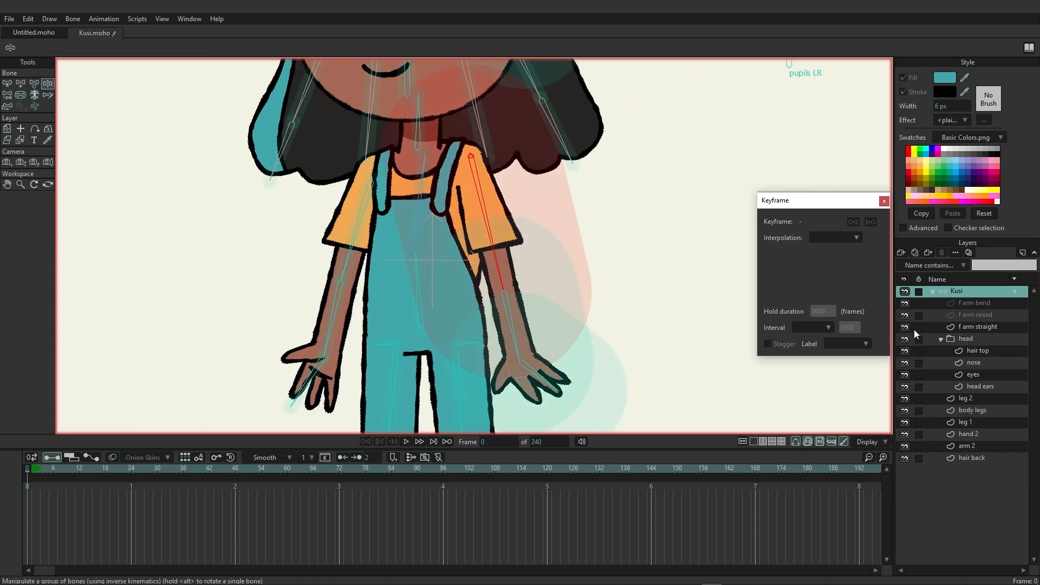
{"action": "left_click", "coordinate": [81, 470]}
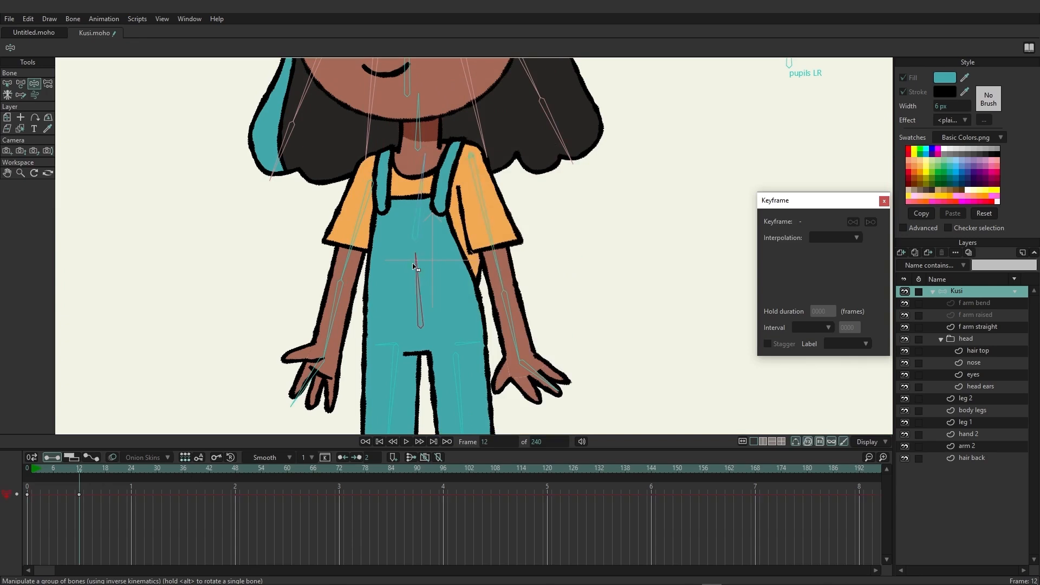
{"action": "left_click_drag", "start_coordinate": [415, 267], "coordinate": [410, 305]}
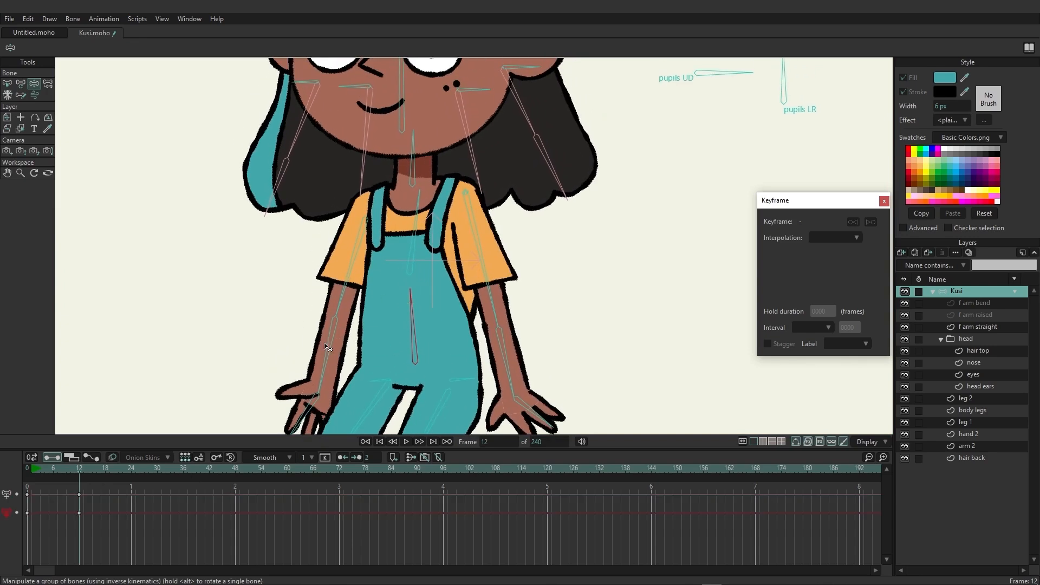
{"action": "left_click_drag", "start_coordinate": [329, 334], "coordinate": [287, 250]}
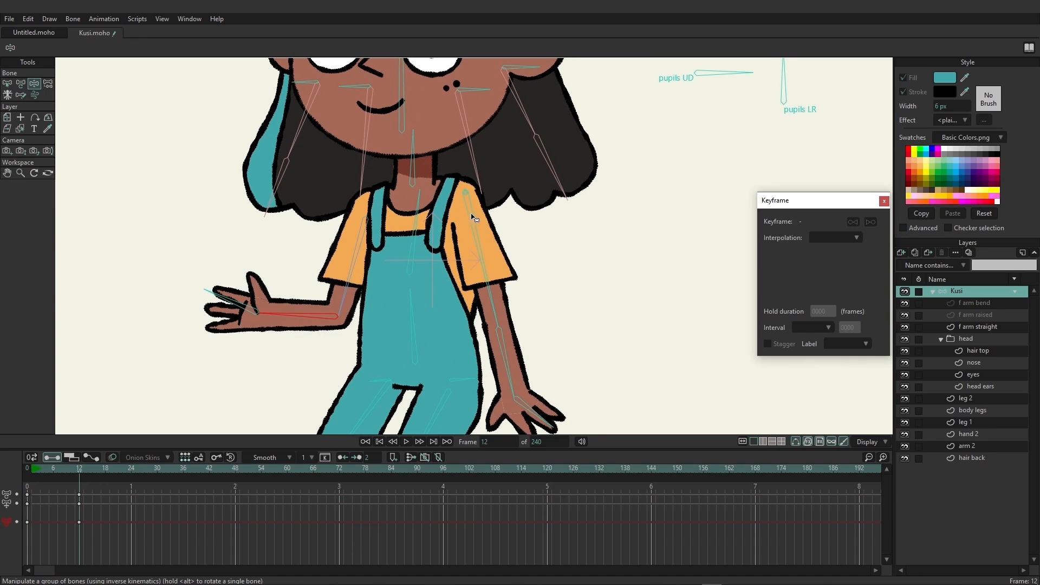
At frame 12, switch the Vitruvian group's active bone from the straight arm to the raised arm, and finally to the bent arm.
{"action": "left_click", "coordinate": [7, 83]}
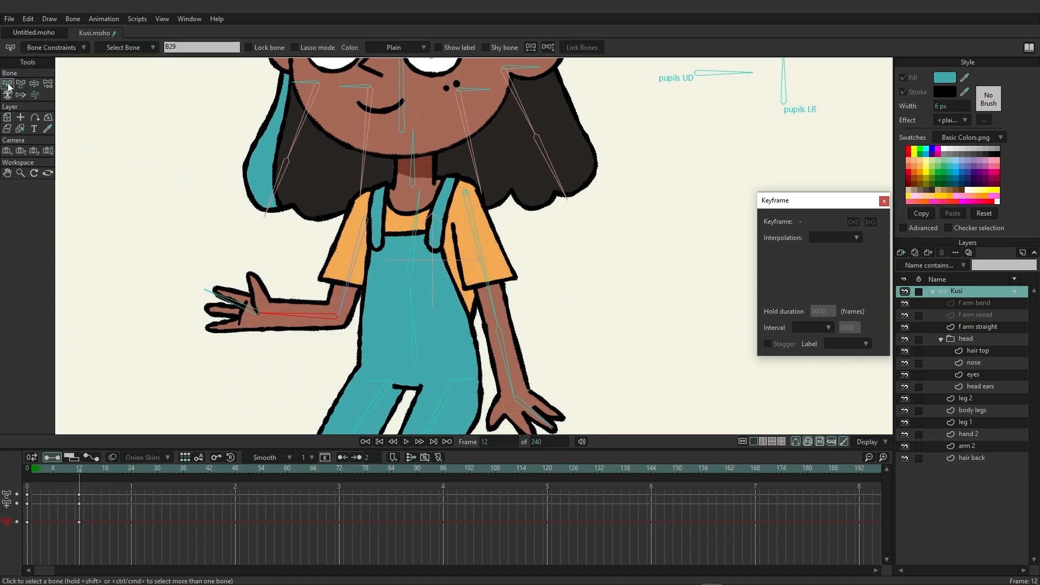
{"action": "left_click", "coordinate": [474, 221]}
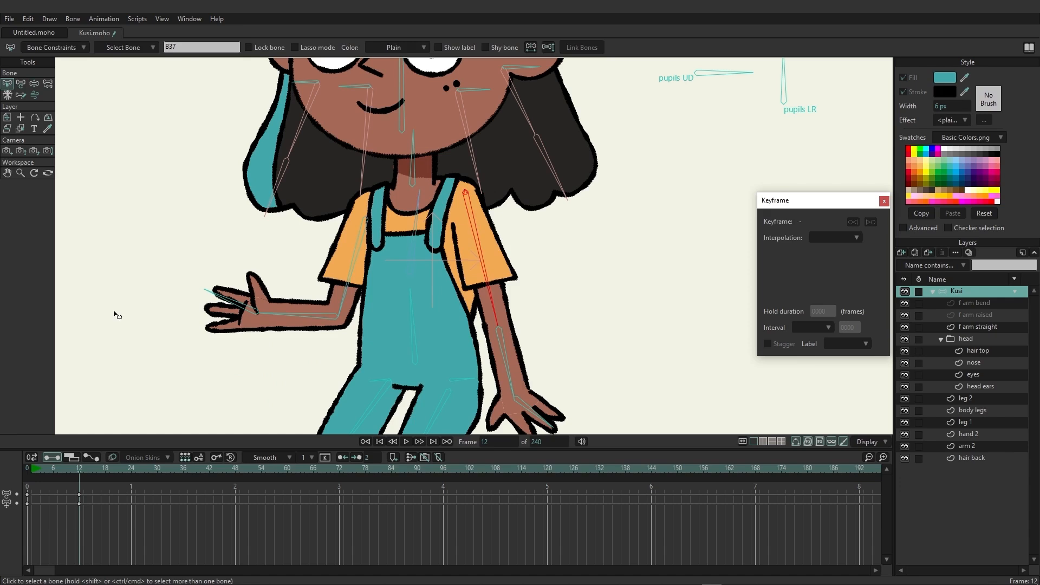
{"action": "left_click", "coordinate": [7, 96]}
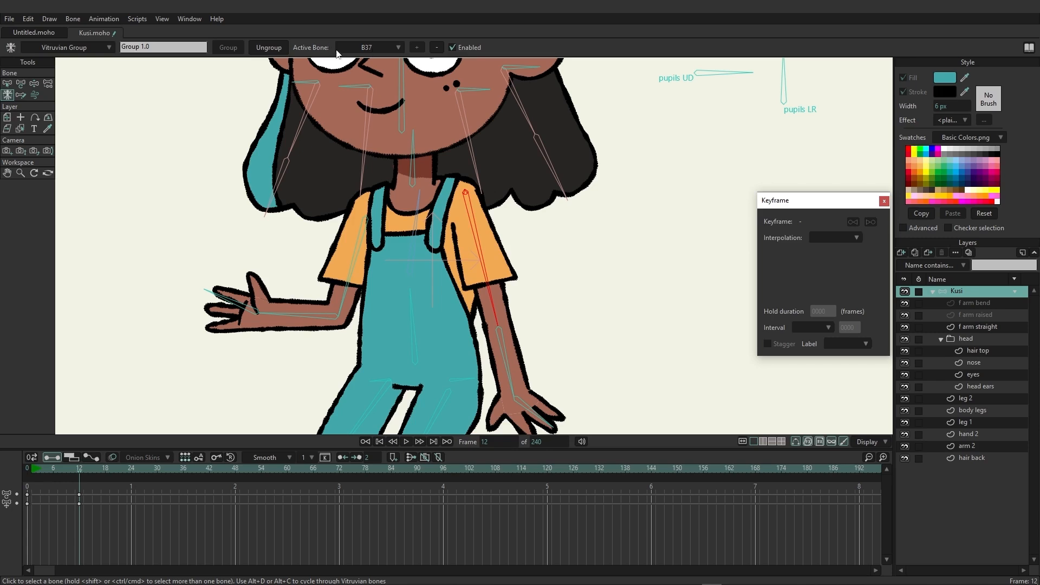
{"action": "left_click", "coordinate": [391, 50]}
{"action": "left_click", "coordinate": [402, 69]}
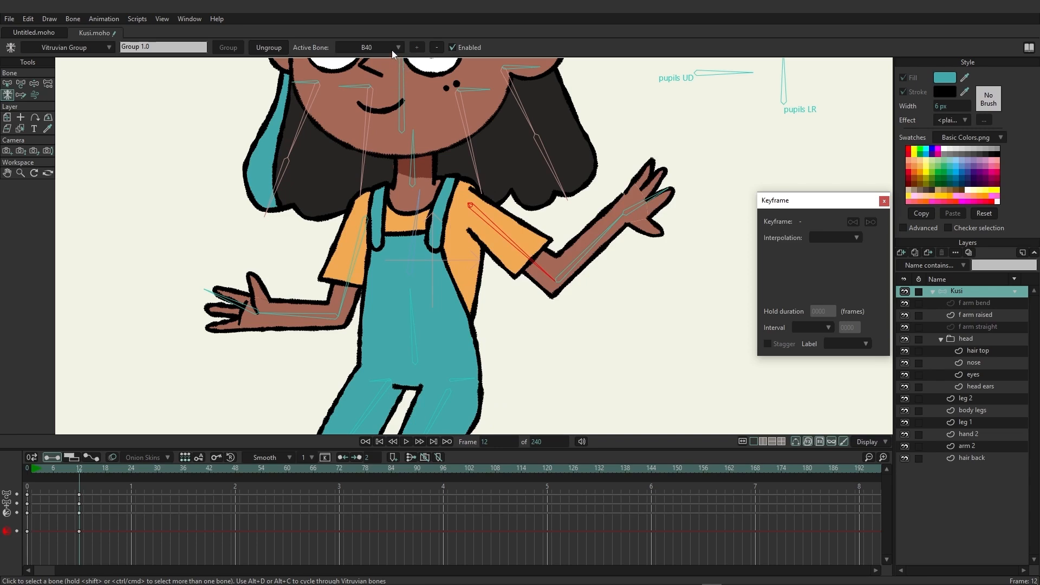
{"action": "left_click", "coordinate": [392, 50]}
{"action": "left_click", "coordinate": [399, 79]}
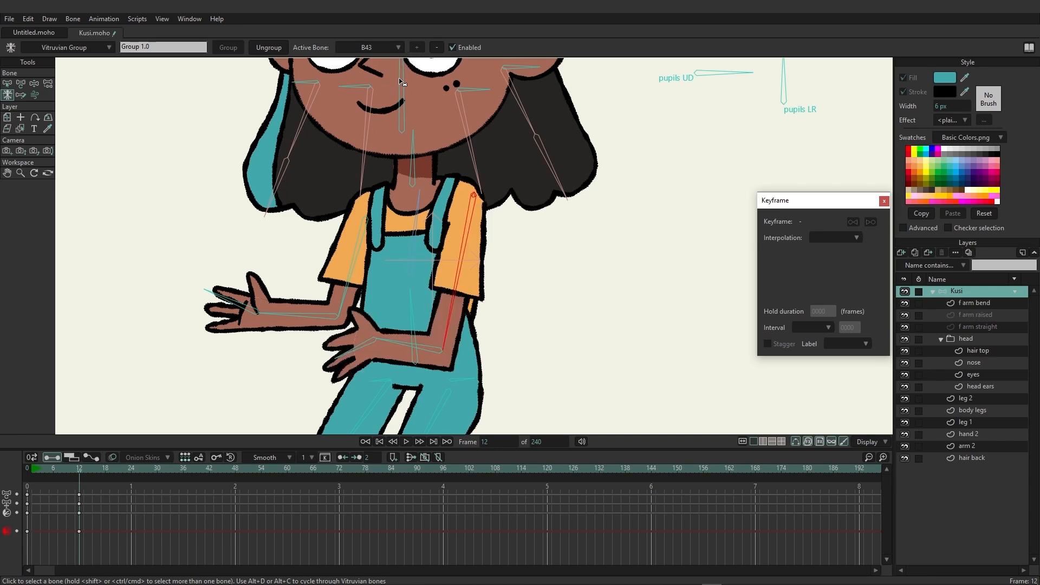
{"action": "key", "text": "z"}
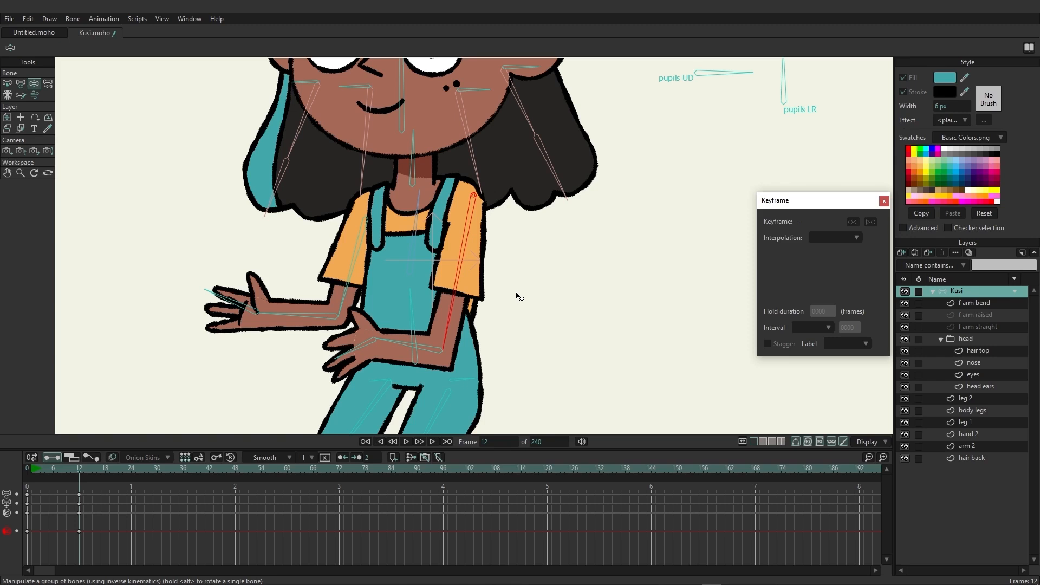
Rename the bent arm's upper arm bone as front arm bend.
{"action": "left_click", "coordinate": [8, 83]}
{"action": "double_click", "coordinate": [194, 44]}
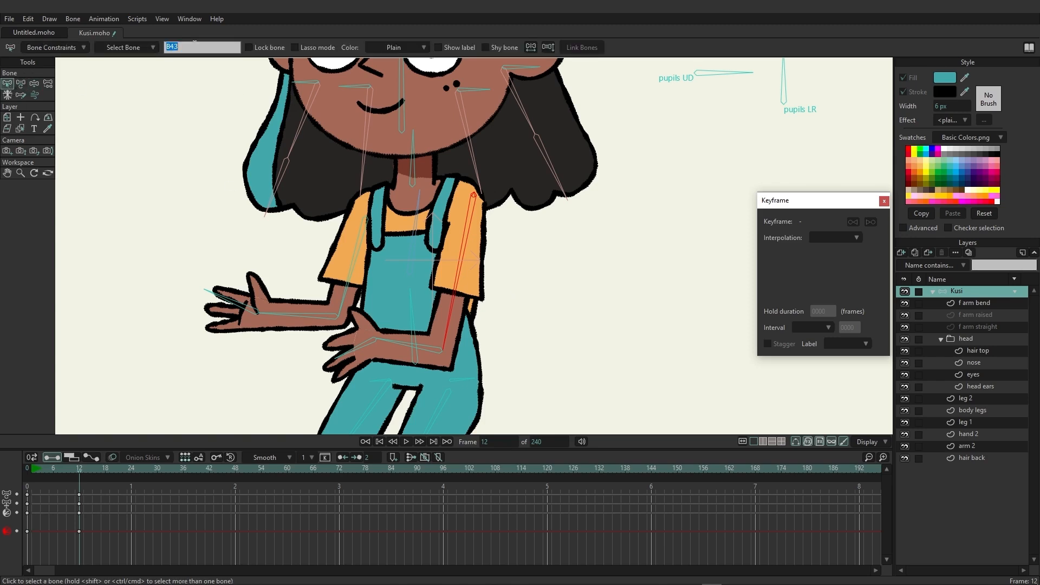
{"action": "type", "text": "front arm bend"}
{"action": "key", "text": "Return"}
Make the raised arm's upper arm bone, B40, the active bone of the Vitruvian group.
{"action": "left_click", "coordinate": [8, 95]}
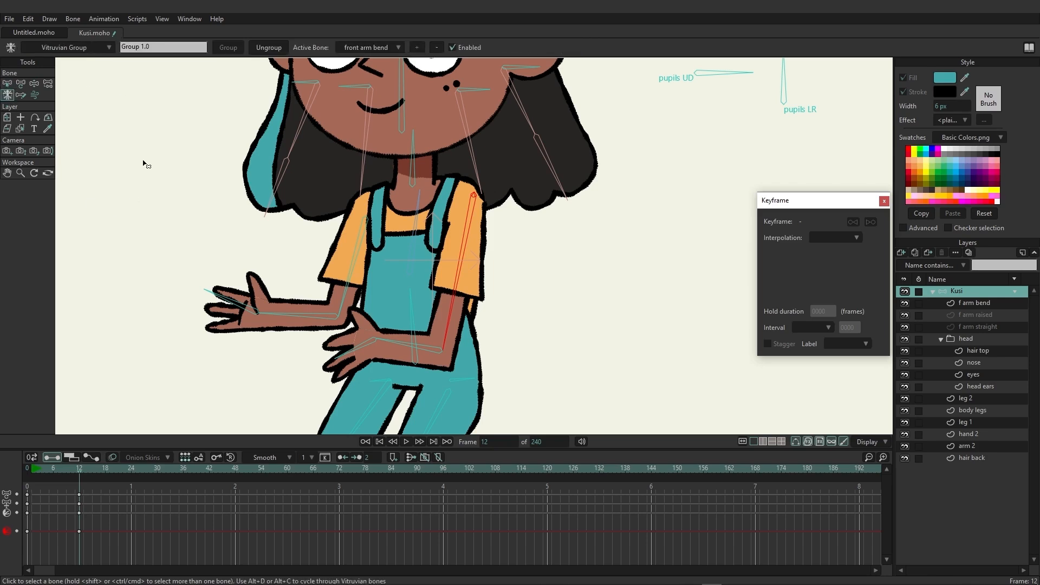
{"action": "left_click", "coordinate": [380, 50]}
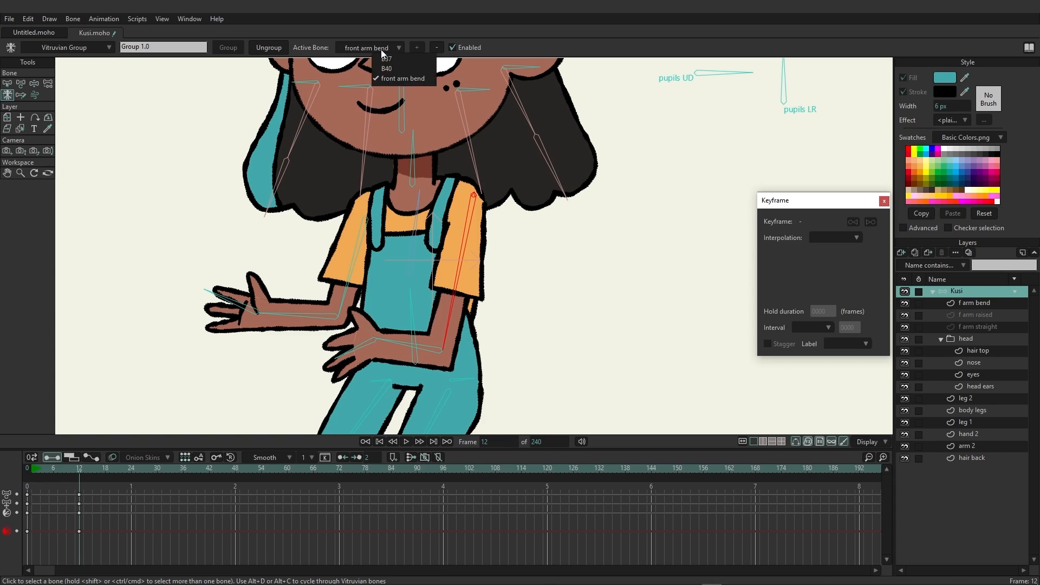
{"action": "left_click", "coordinate": [408, 69]}
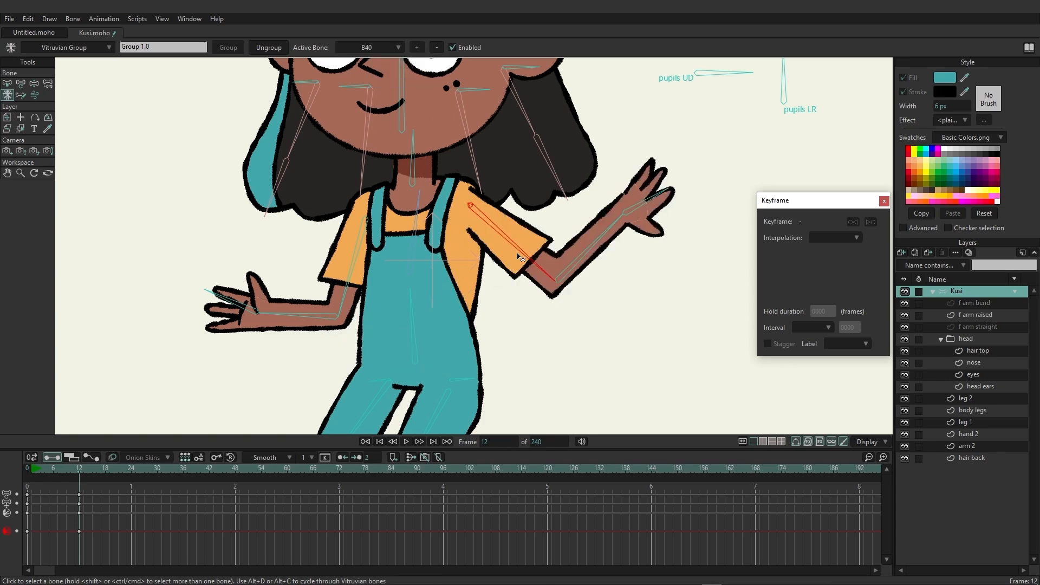